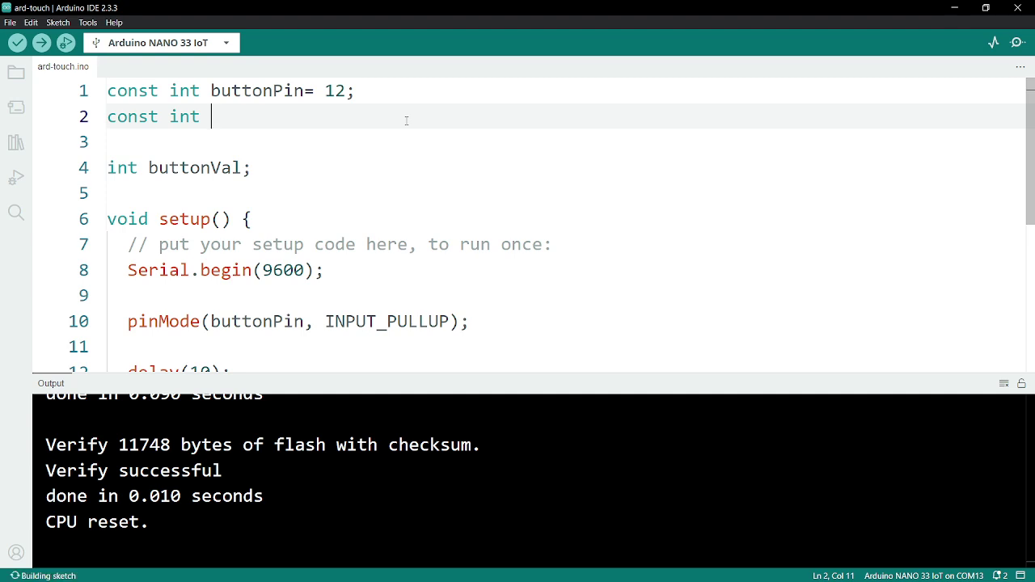
# Declare the constant int potPin as A0 and add the integer variable potVal below buttonVal
pyautogui.write('potPin')
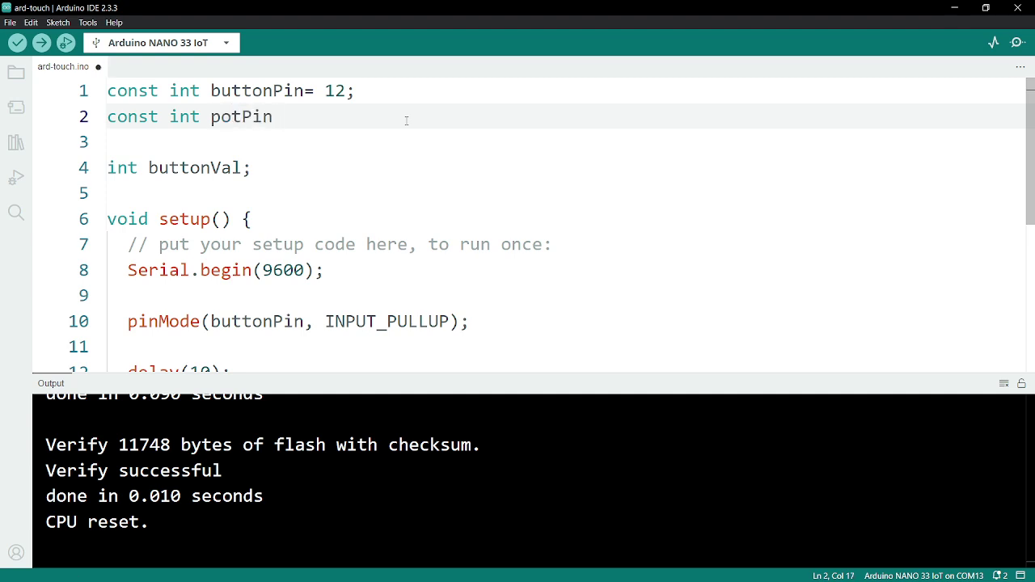
pyautogui.write(' = A0;')
pyautogui.press('Down')
pyautogui.press('Down')
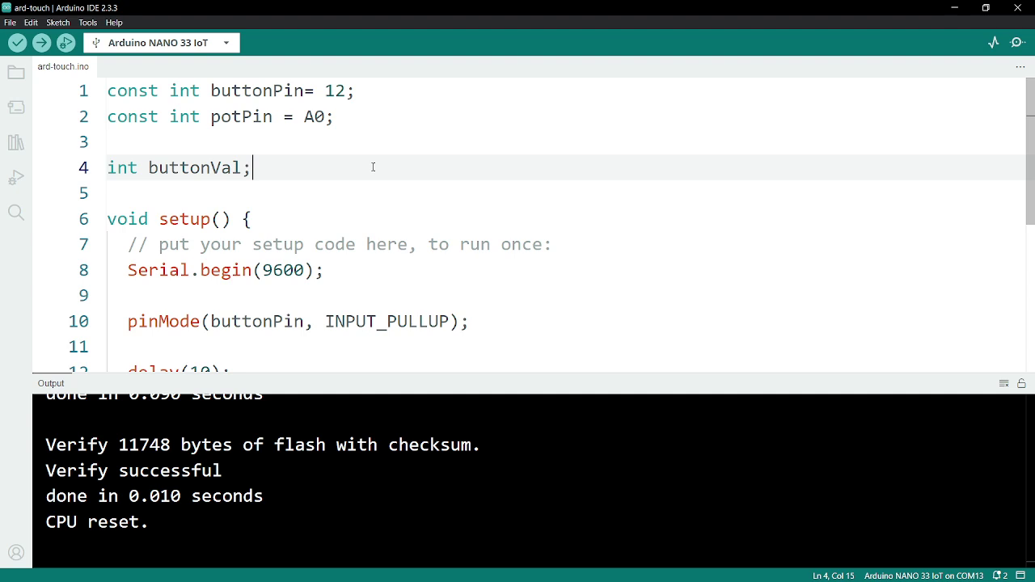
pyautogui.press('Return')
pyautogui.write('in')
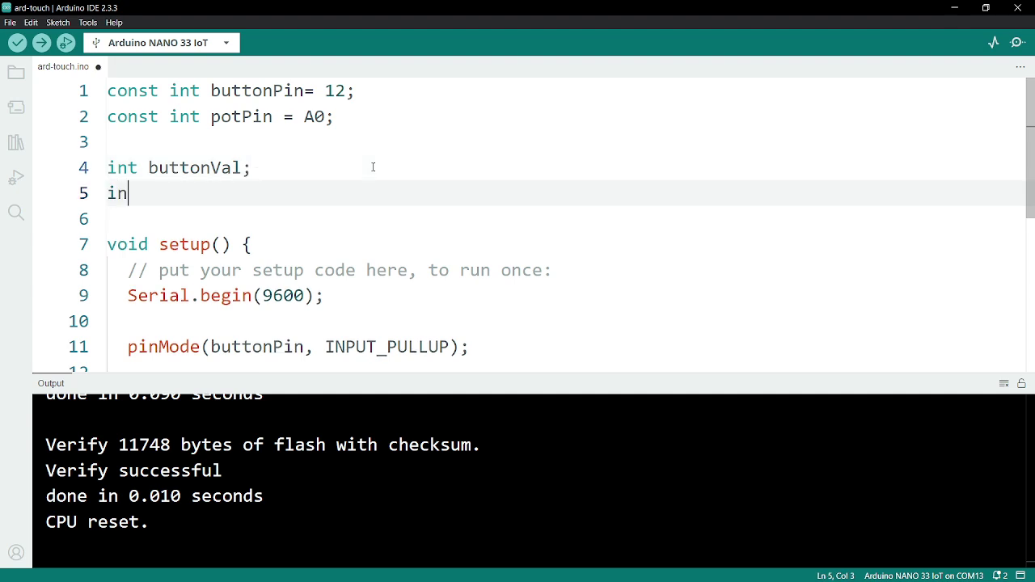
pyautogui.write('t potVal;')
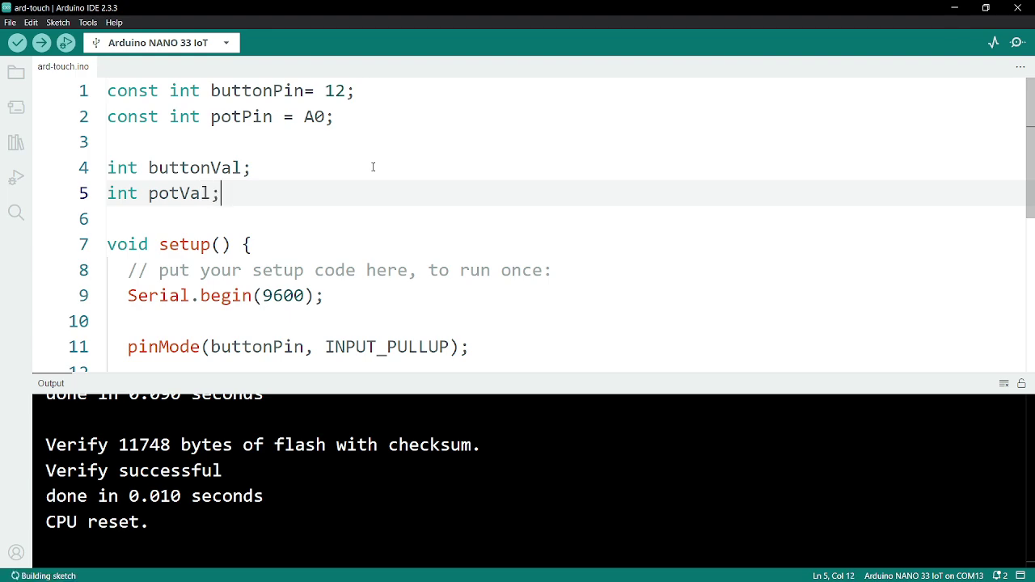
# Add pinMode(potPin, INPUT); in setup() below the buttonPin pin mode line
pyautogui.scroll(-2, 378, 190)
pyautogui.click(526, 259)
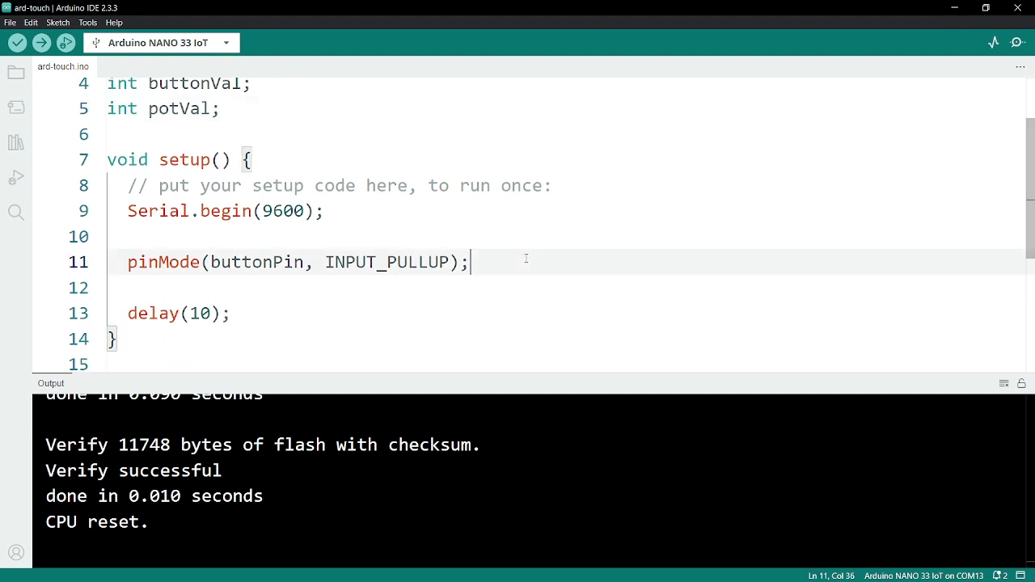
pyautogui.press('Return')
pyautogui.write('pinMode(')
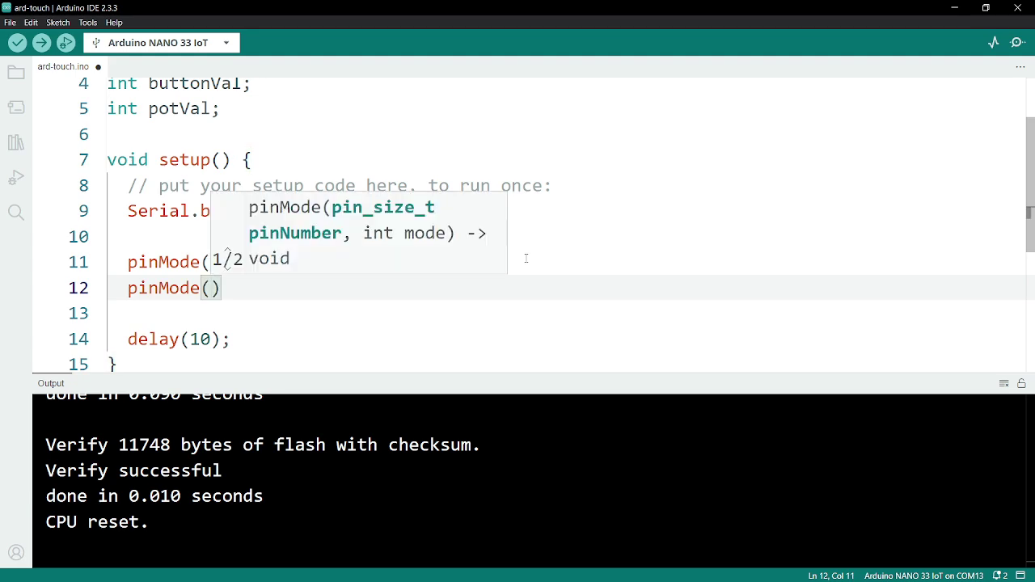
pyautogui.write(');')
pyautogui.press('Left')
pyautogui.press('Left')
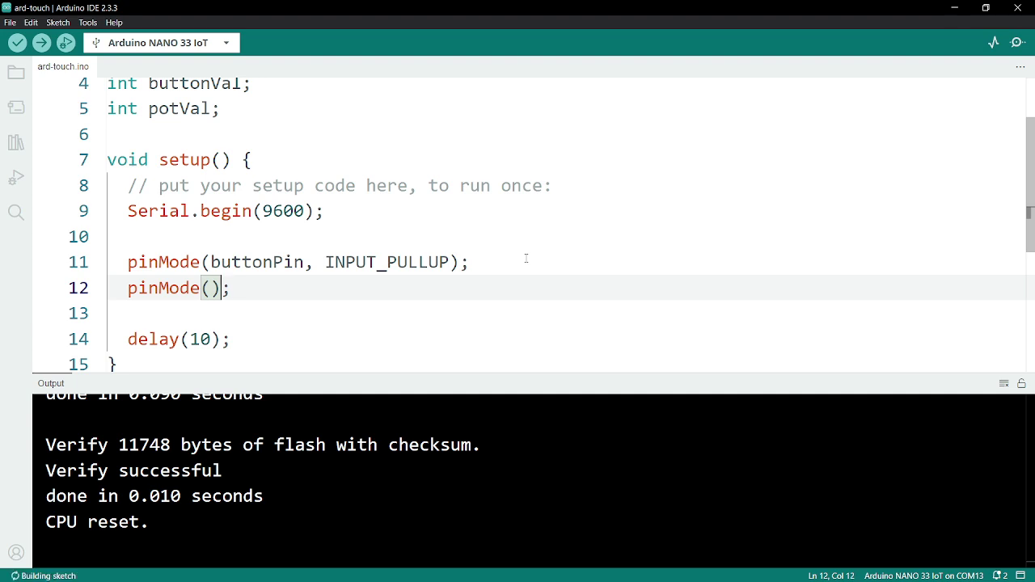
pyautogui.press('Left')
pyautogui.press('Left')
pyautogui.write('potPin, INPUT')
pyautogui.press('End')
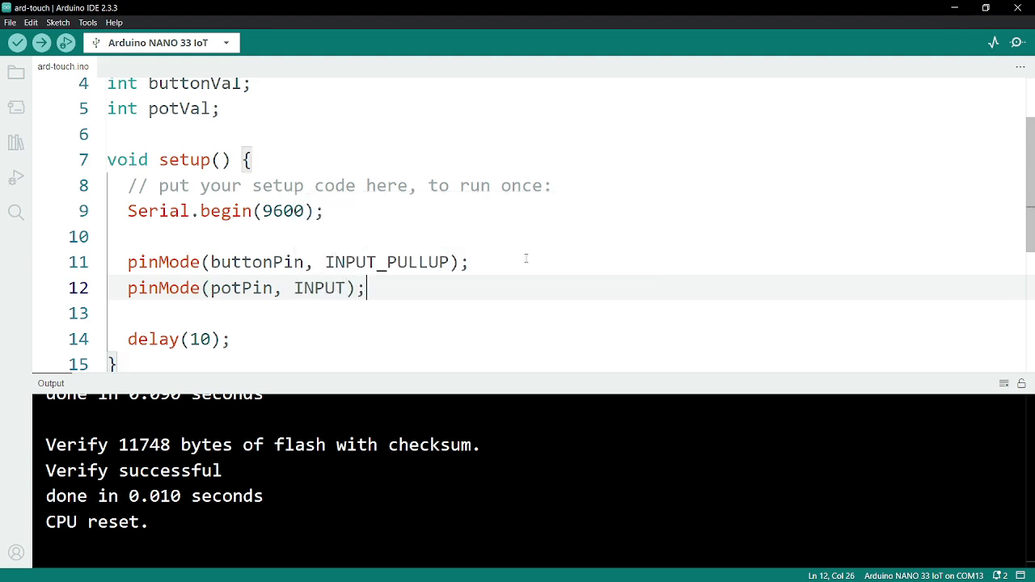
# Add potVal = analogRead(potPin); in loop() below the line that reads buttonPin
pyautogui.scroll(-3, 623, 264)
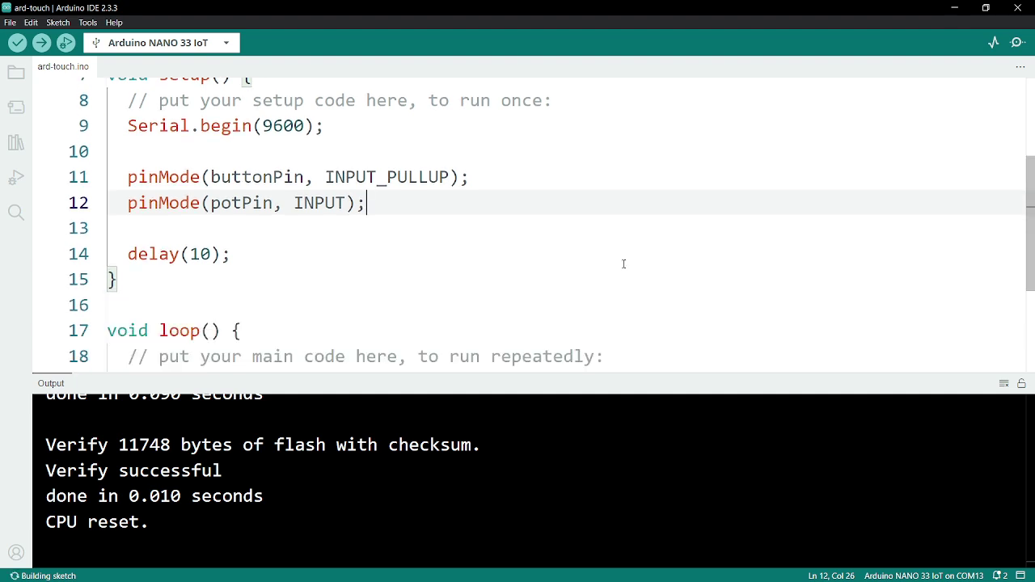
pyautogui.scroll(-2, 624, 264)
pyautogui.click(499, 217)
pyautogui.press('Return')
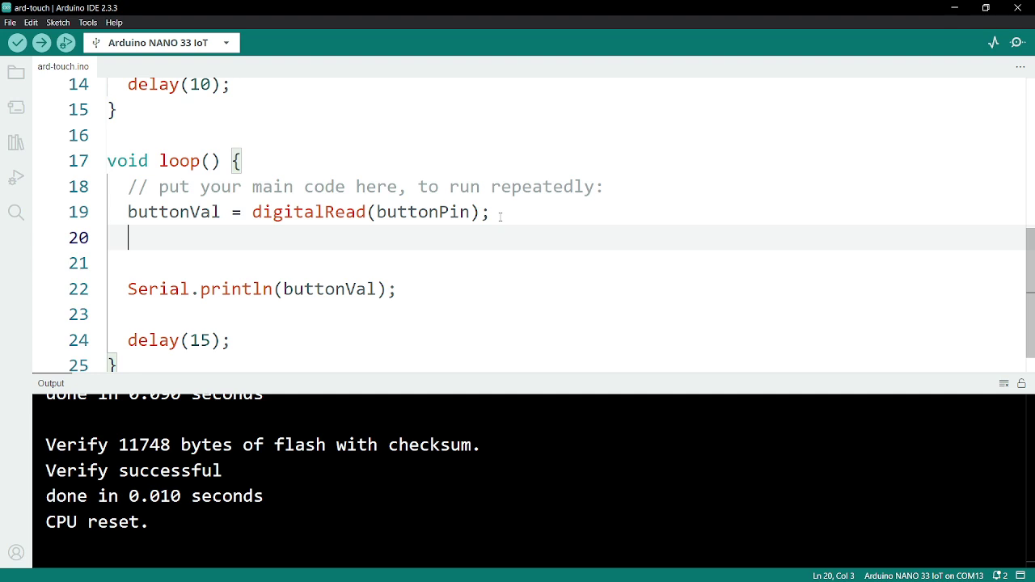
pyautogui.write('potVal =')
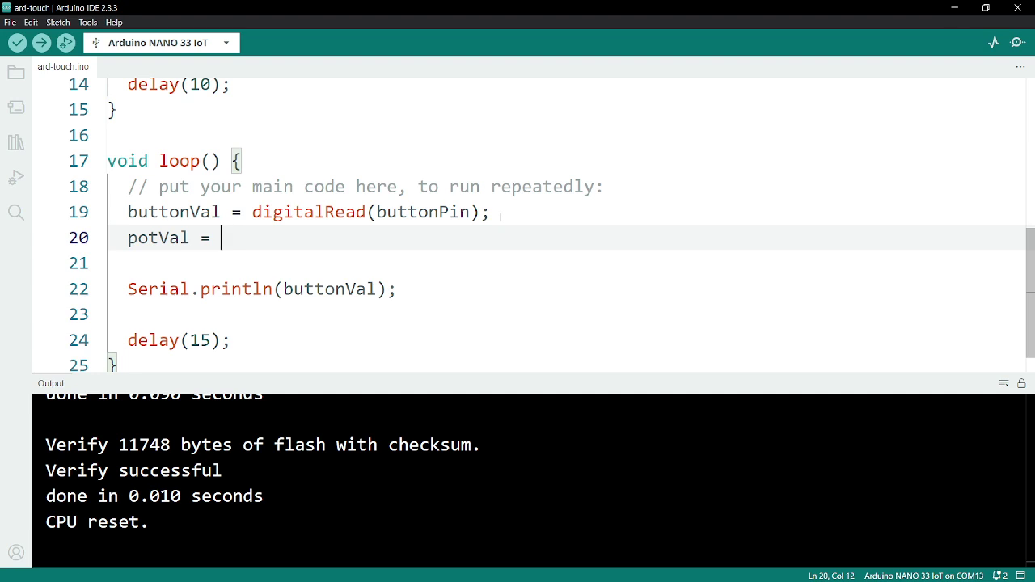
pyautogui.write('analog')
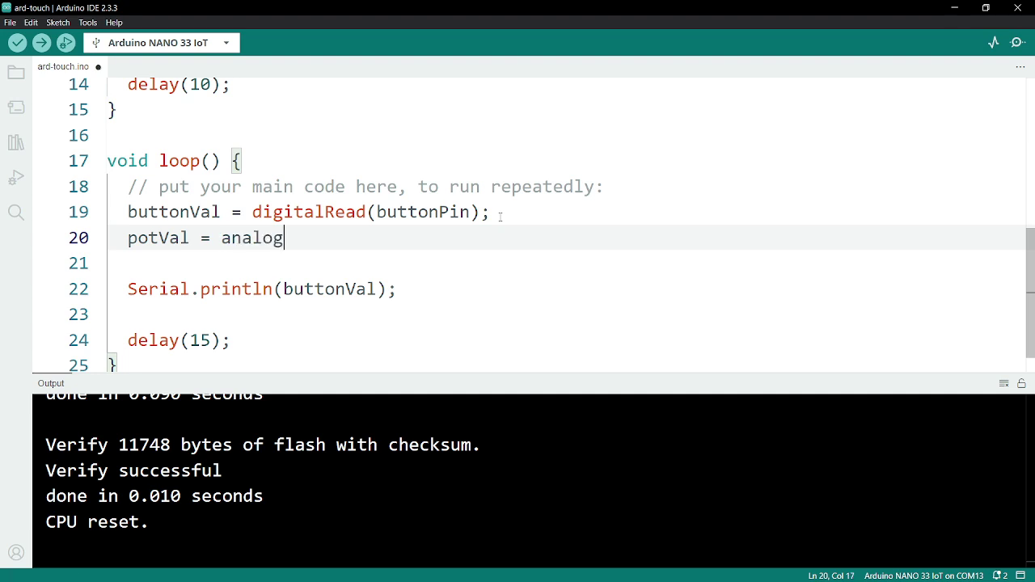
pyautogui.write('Read(potPin);l')
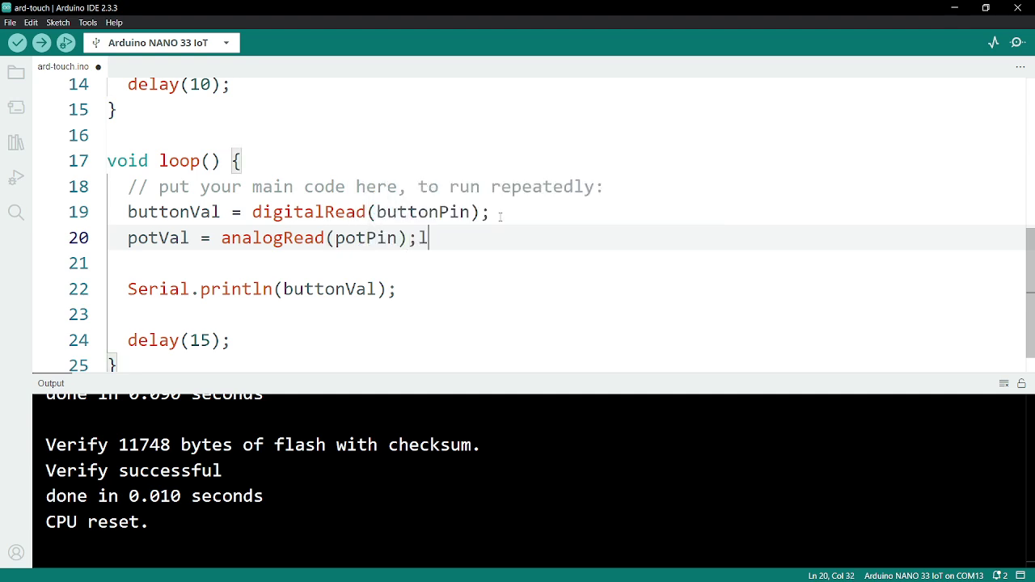
pyautogui.press('BackSpace')
# Add Serial.println(potVal); in loop() below the line that prints buttonVal
pyautogui.scroll(-1, 512, 247)
pyautogui.click(461, 262)
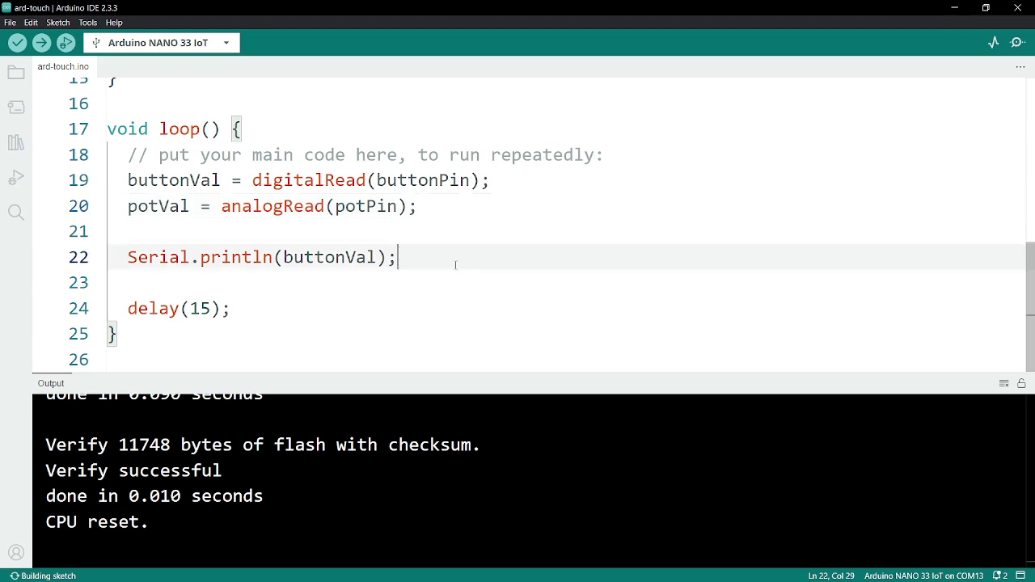
pyautogui.press('Return')
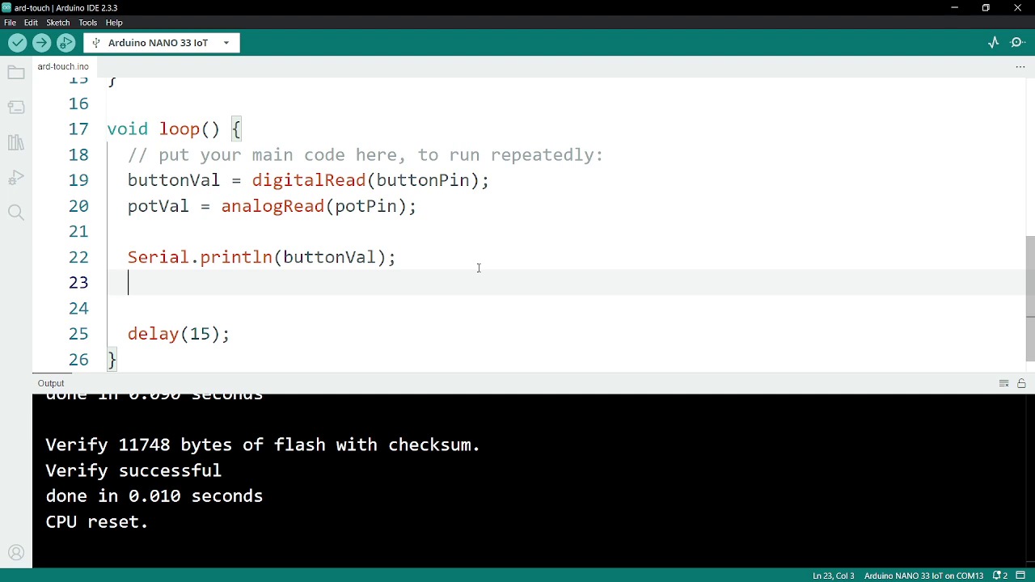
pyautogui.write('Serial')
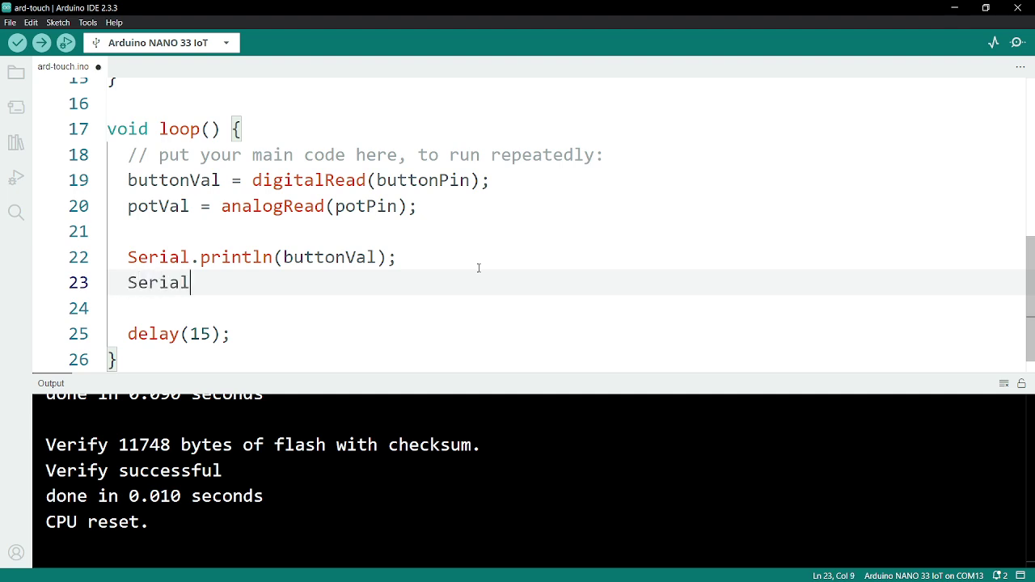
pyautogui.write('.println')
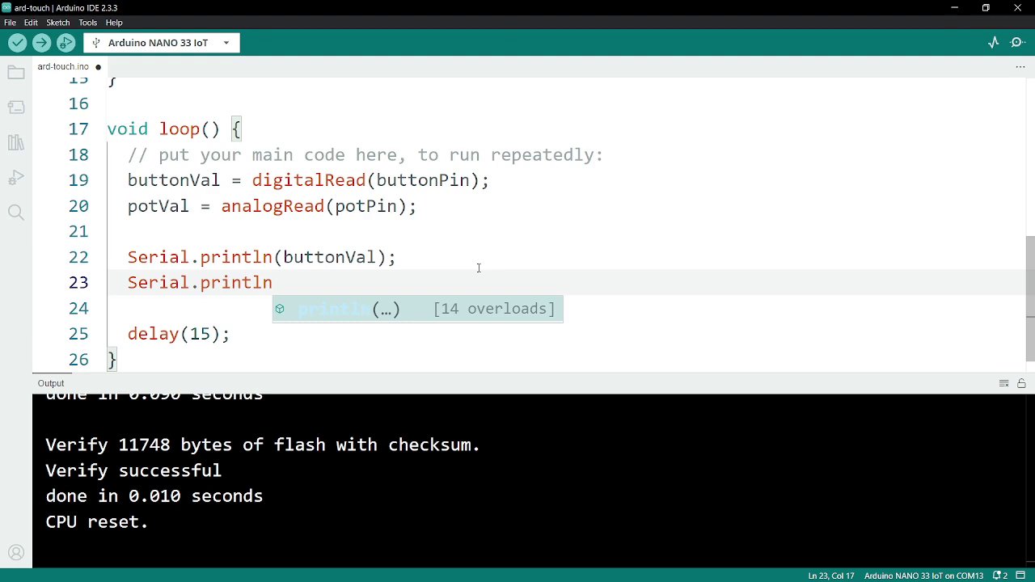
pyautogui.write('(potVal)')
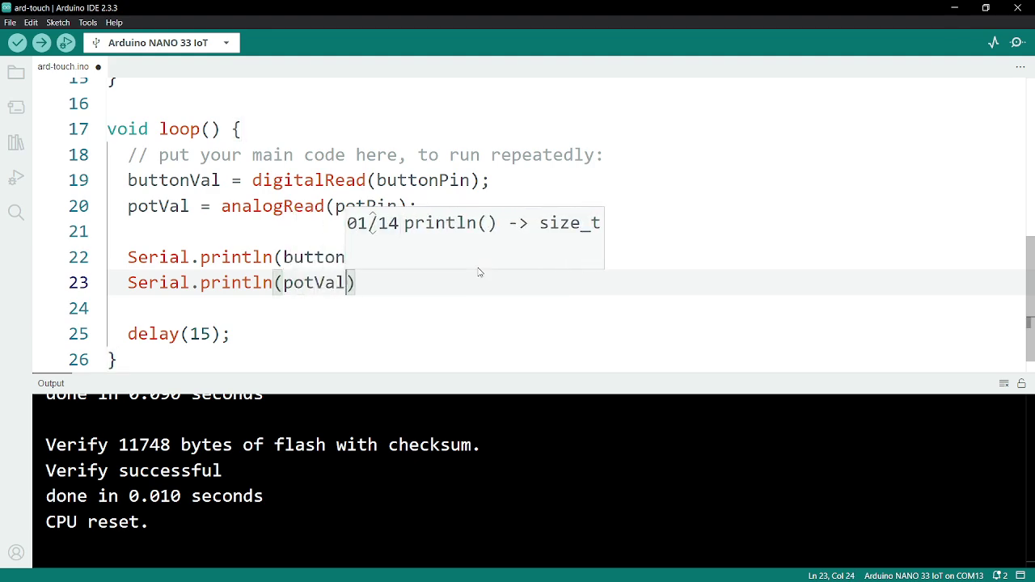
pyautogui.write(';')
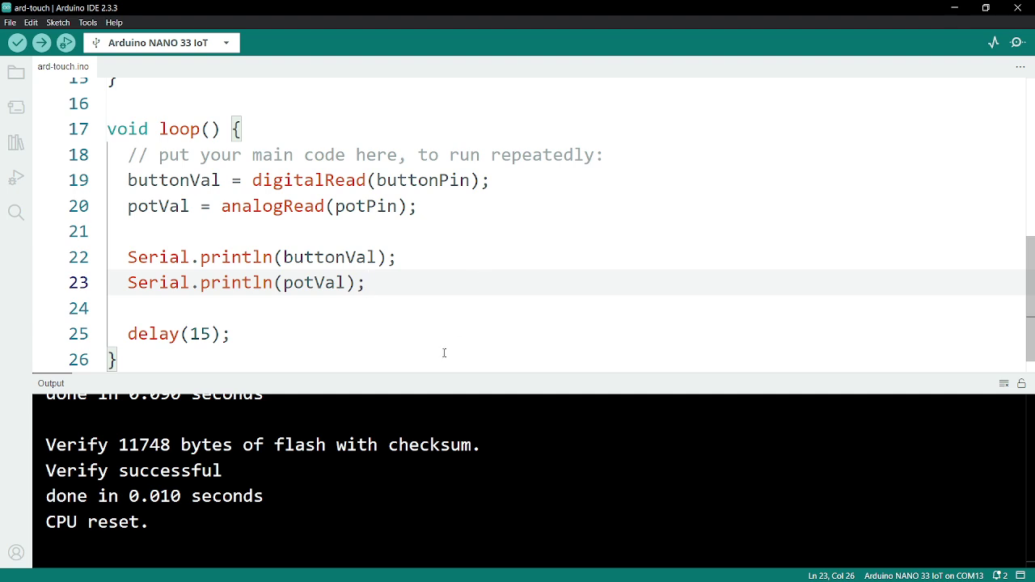
# Try to upload the sketch with both println lines to the Arduino NANO 33 IoT
pyautogui.moveTo(400, 282); pyautogui.dragTo(108, 263)
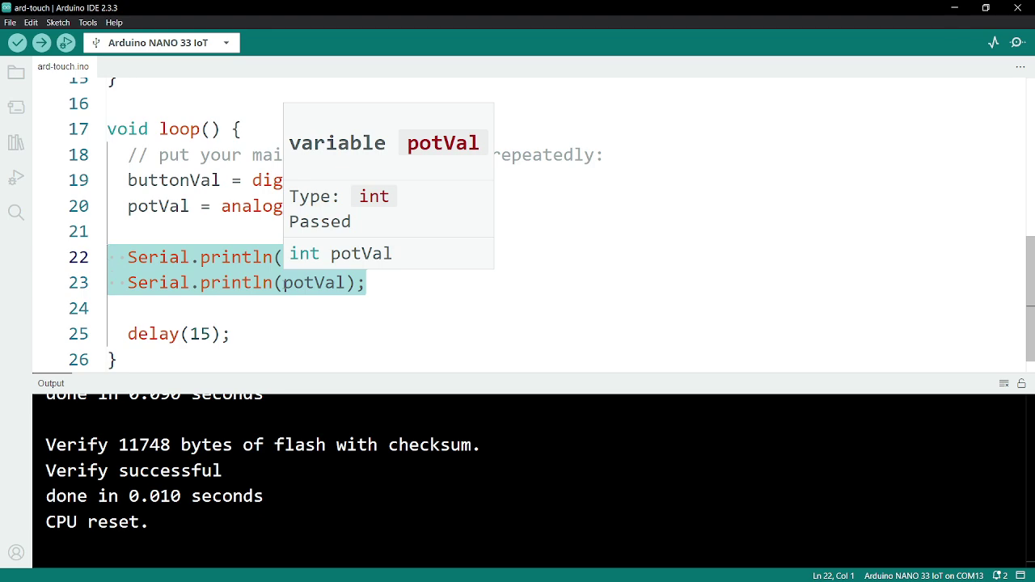
pyautogui.click(396, 281)
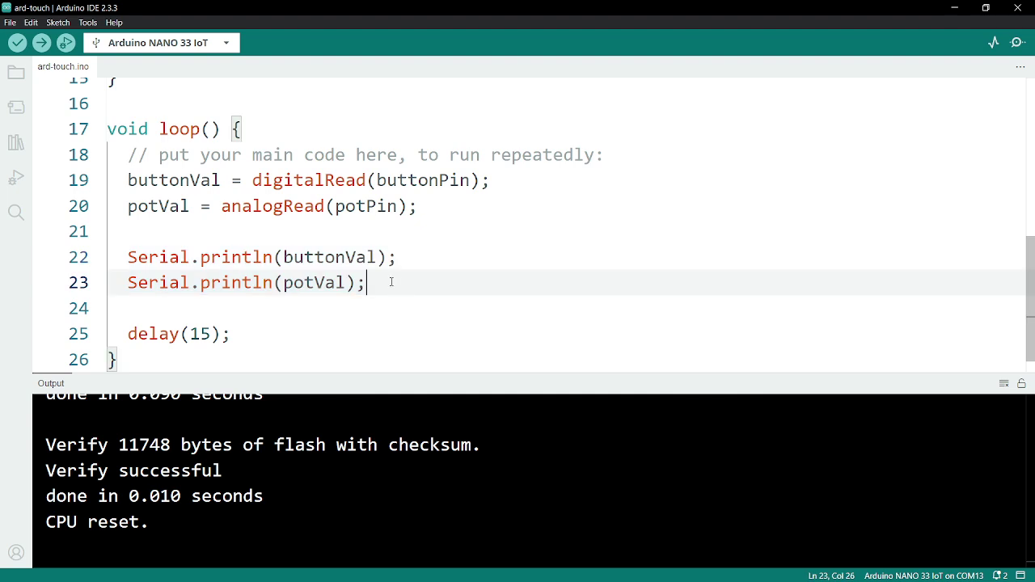
pyautogui.scroll(-1, 390, 281)
pyautogui.scroll(2, 390, 281)
pyautogui.scroll(-2, 390, 281)
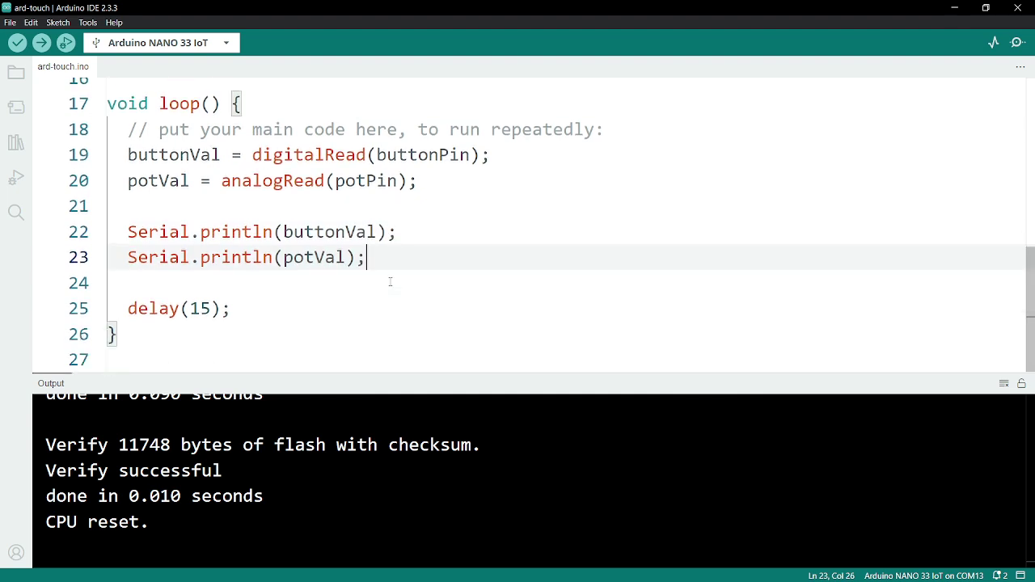
pyautogui.click(41, 43)
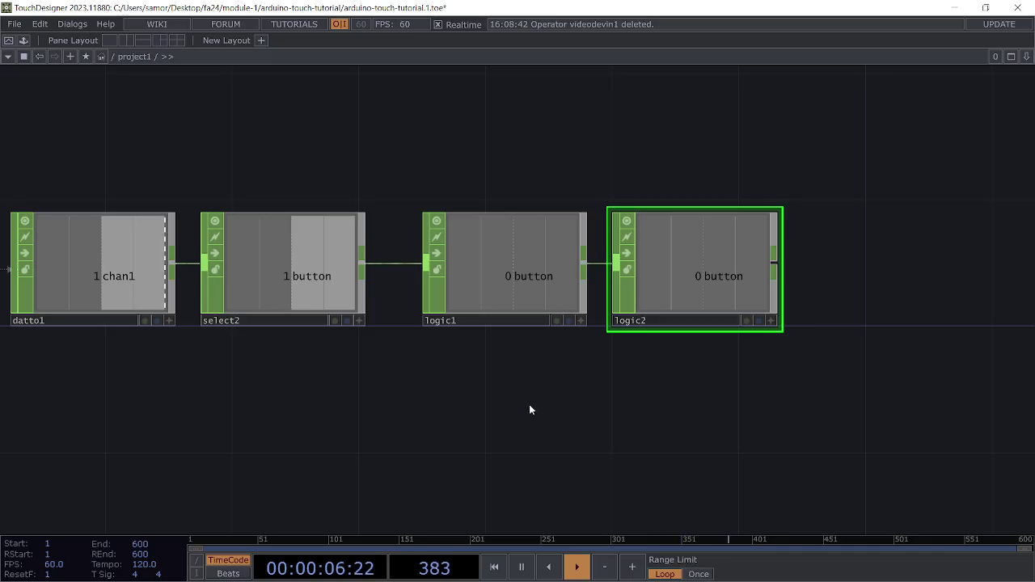
# In TouchDesigner, show the parameters of the serial1 DAT and turn its Active setting off
pyautogui.moveTo(529, 409)
pyautogui.mouseDown()
pyautogui.moveTo(538, 448)
pyautogui.moveTo(469, 431)
pyautogui.moveTo(550, 425)
pyautogui.mouseUp()
pyautogui.moveTo(243, 441); pyautogui.dragTo(436, 433)
pyautogui.moveTo(329, 394); pyautogui.dragTo(479, 405)
pyautogui.scroll(5, 237, 296)
pyautogui.moveTo(237, 302); pyautogui.dragTo(190, 359)
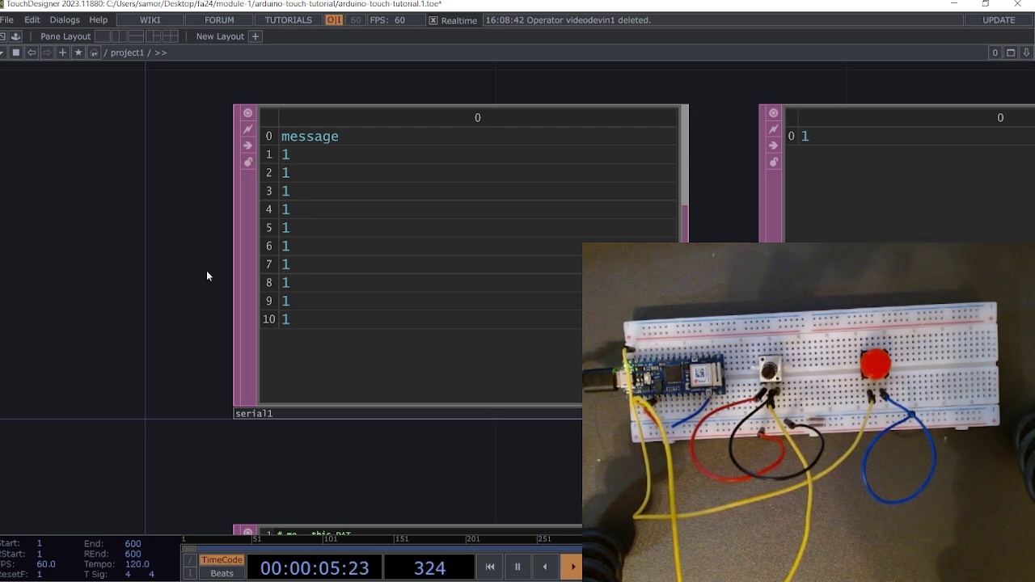
pyautogui.click(499, 246)
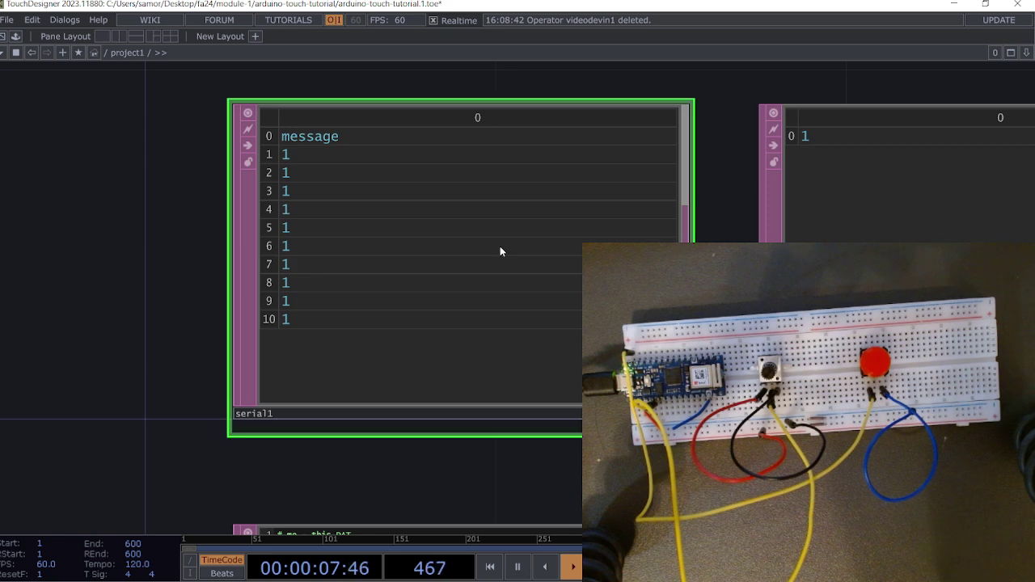
pyautogui.press('p')
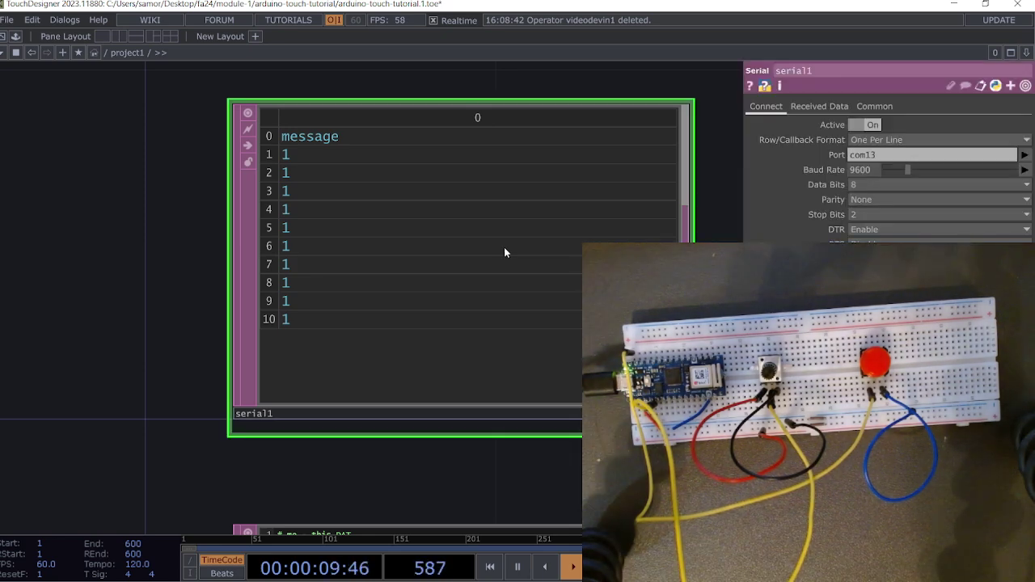
pyautogui.click(871, 126)
pyautogui.click(872, 127)
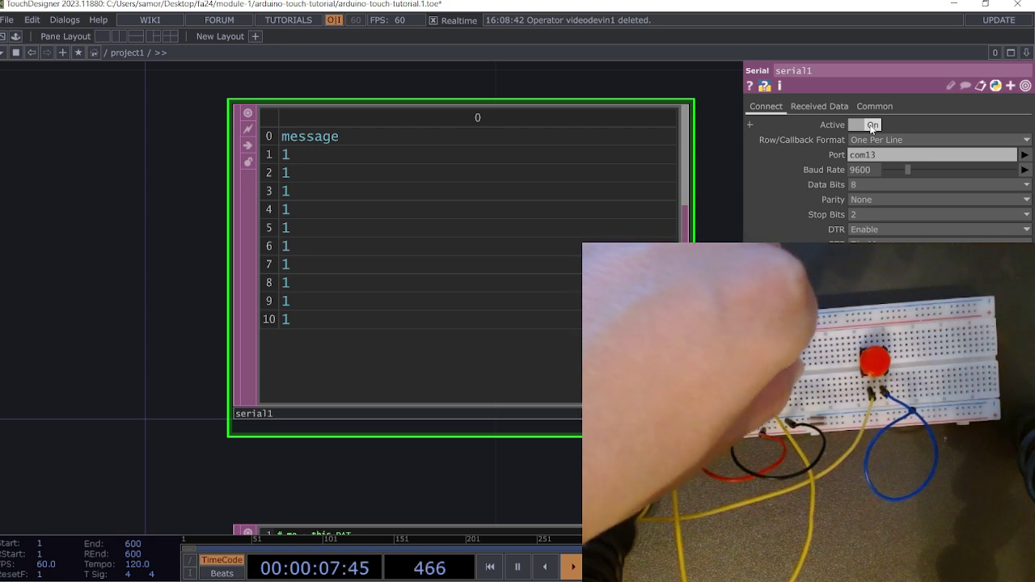
pyautogui.click(871, 126)
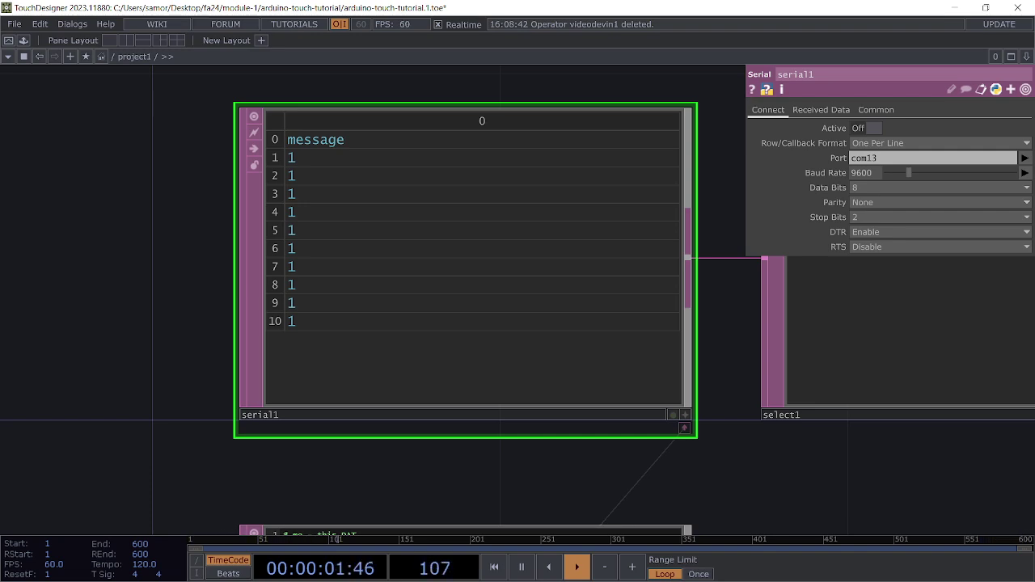
# Switch to Arduino IDE to upload the sketch to the board, and turn serial1's Active setting back on in TouchDesigner
pyautogui.hotkey('alt', 'Tab')
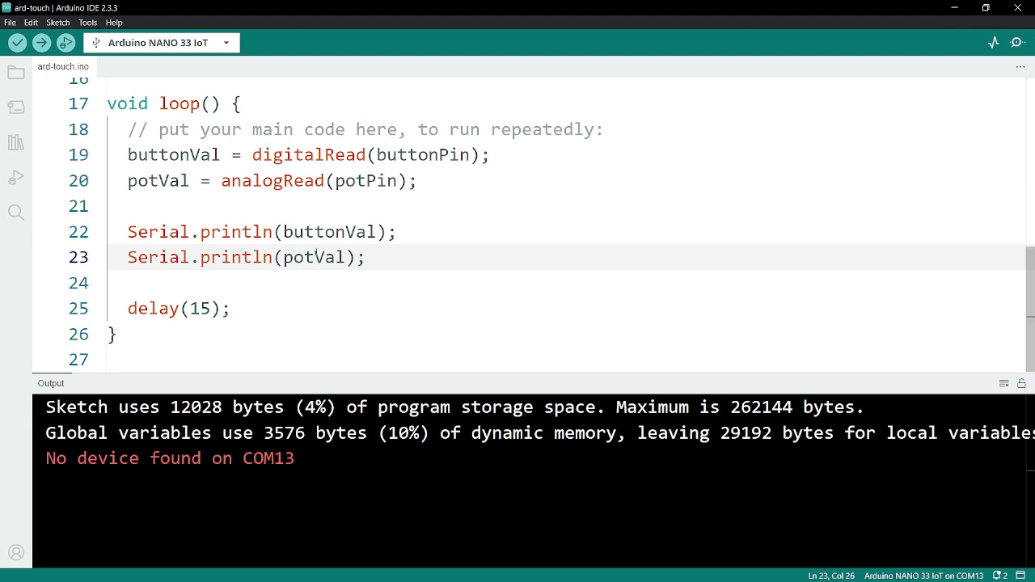
pyautogui.click(41, 42)
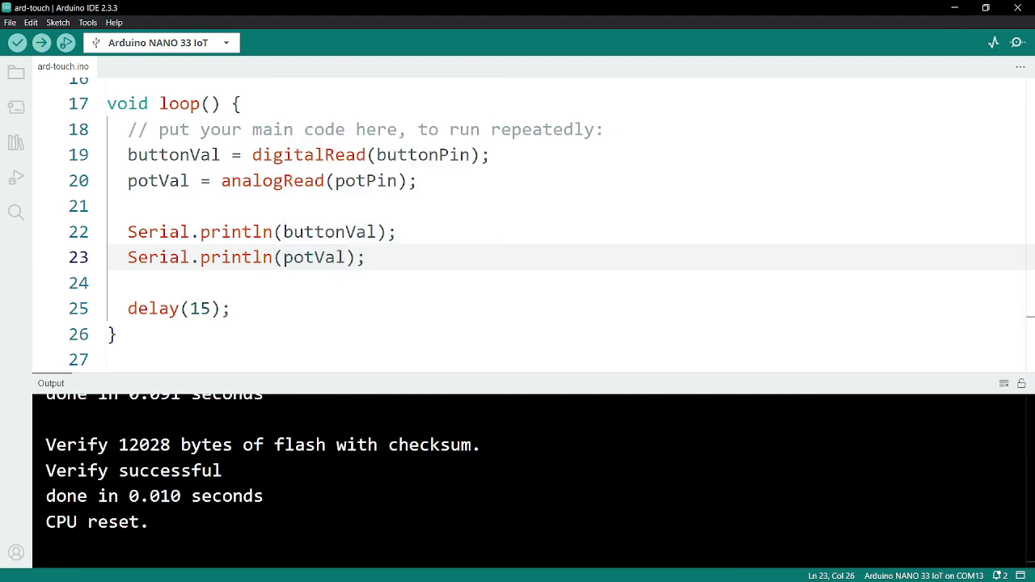
pyautogui.hotkey('alt', 'Tab')
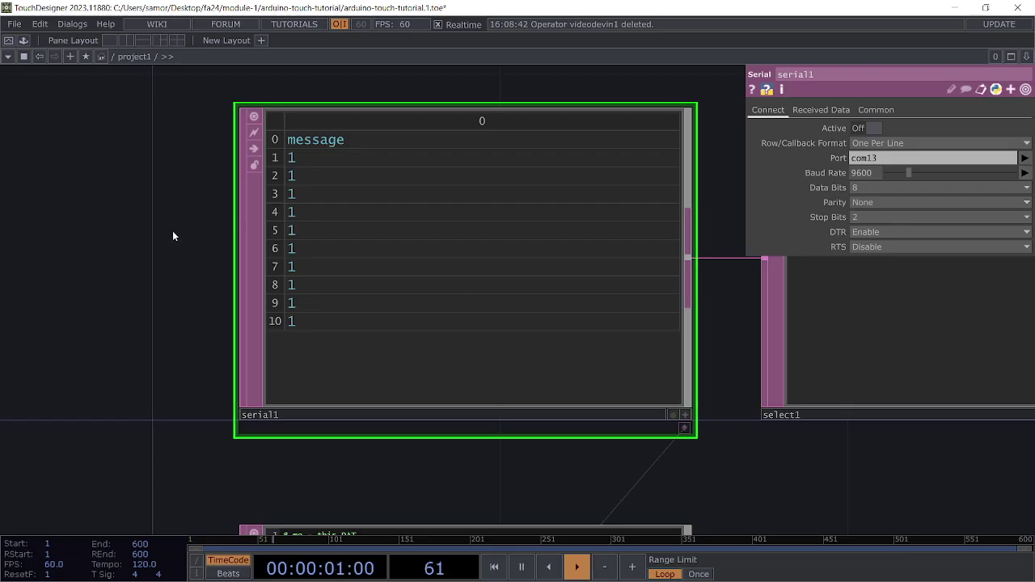
pyautogui.click(854, 127)
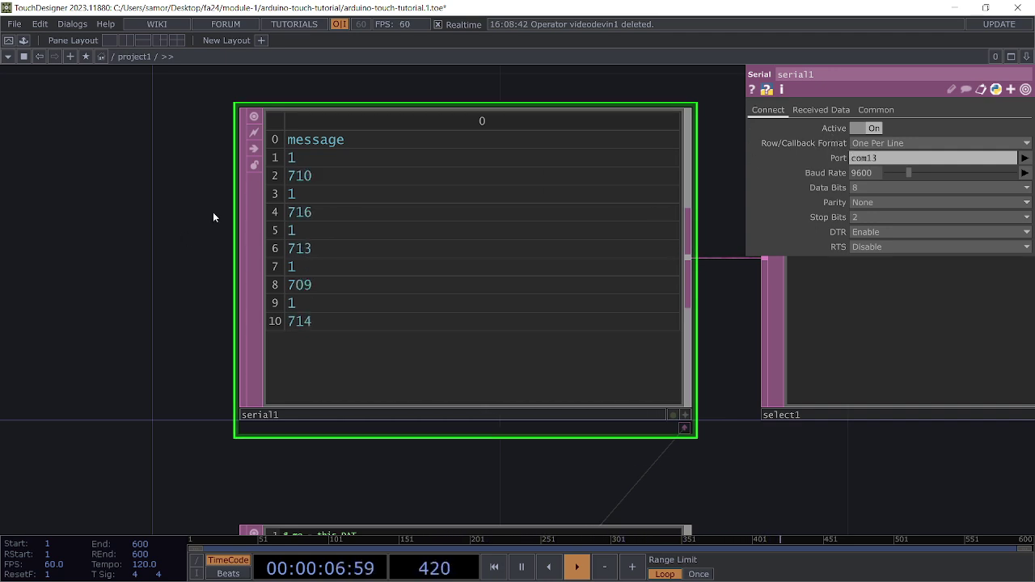
# Examine the incoming button and potentiometer messages in serial1 and the row passed through by select1
pyautogui.scroll(2, 301, 175)
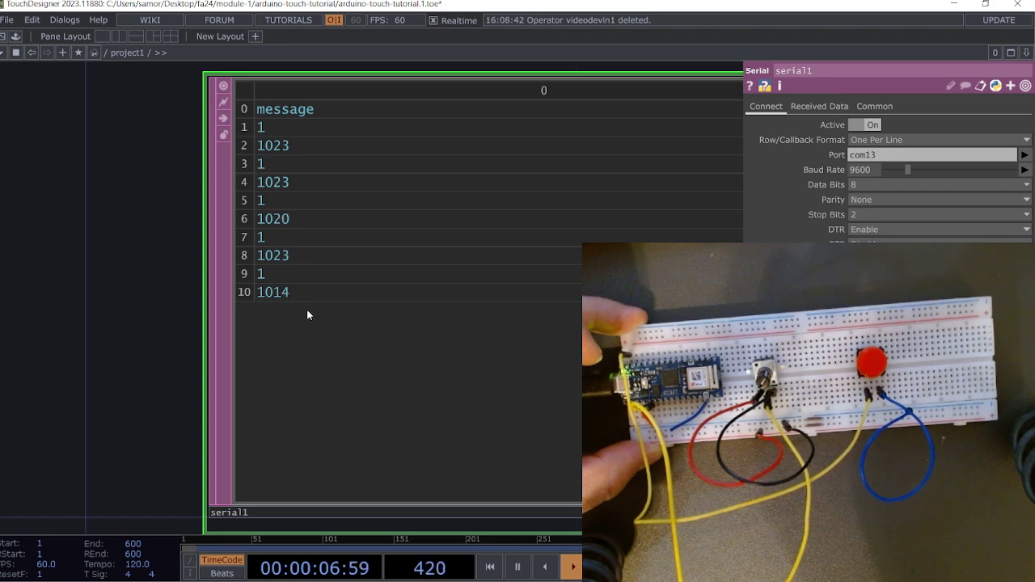
pyautogui.scroll(-6, 335, 323)
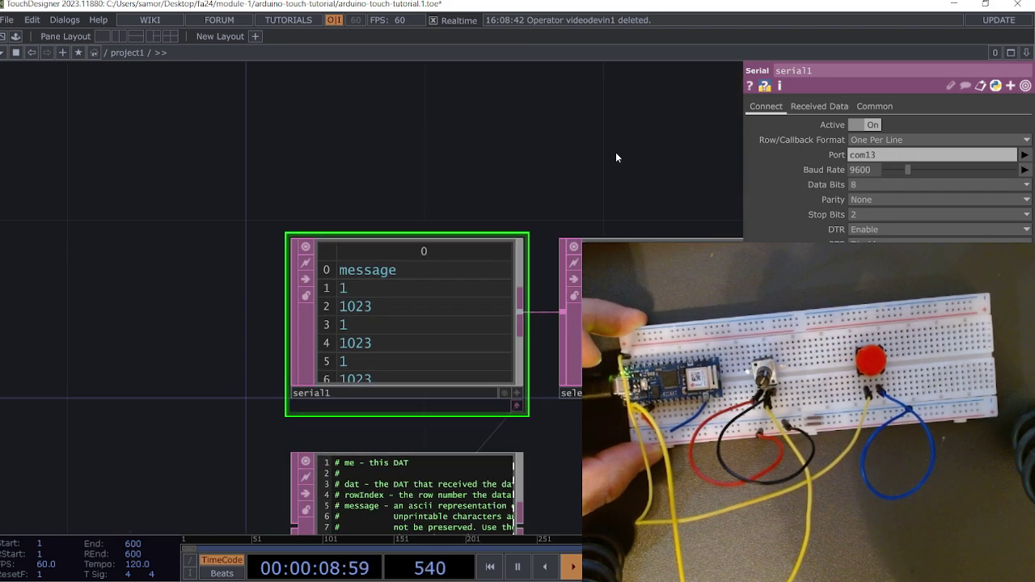
pyautogui.moveTo(512, 143); pyautogui.dragTo(330, 120)
pyautogui.scroll(4, 324, 254)
pyautogui.scroll(2, 342, 257)
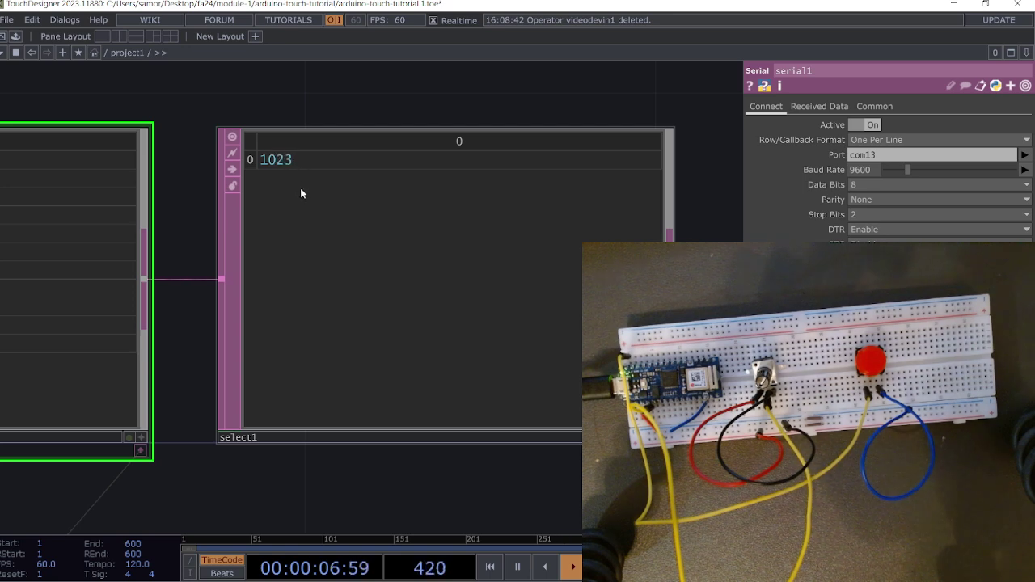
# Set the select1 DAT's Start Row Index to 9 so it passes both the latest button and potentiometer rows
pyautogui.click(312, 257)
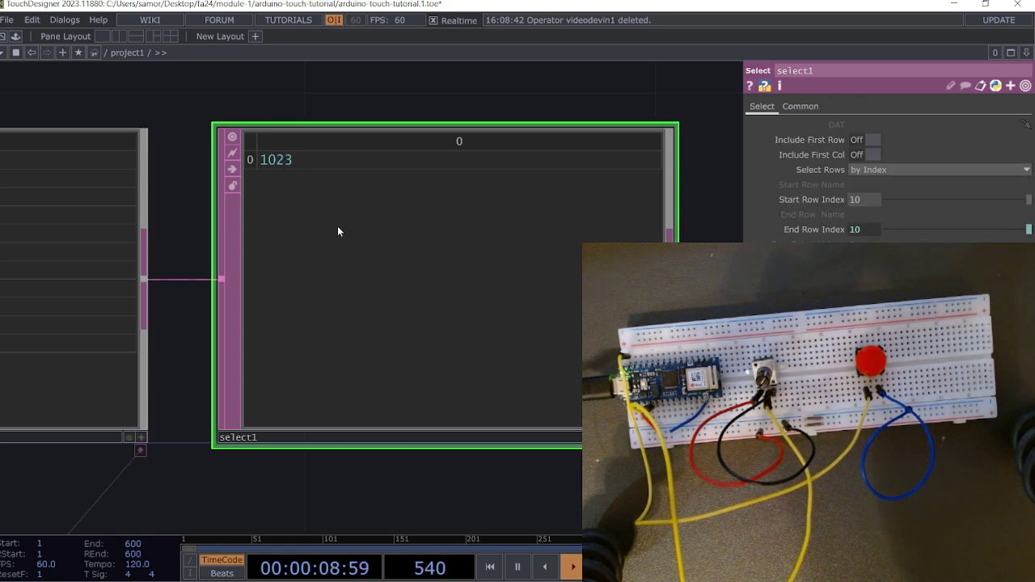
pyautogui.moveTo(186, 111); pyautogui.dragTo(497, 109)
pyautogui.moveTo(296, 83); pyautogui.dragTo(306, 85)
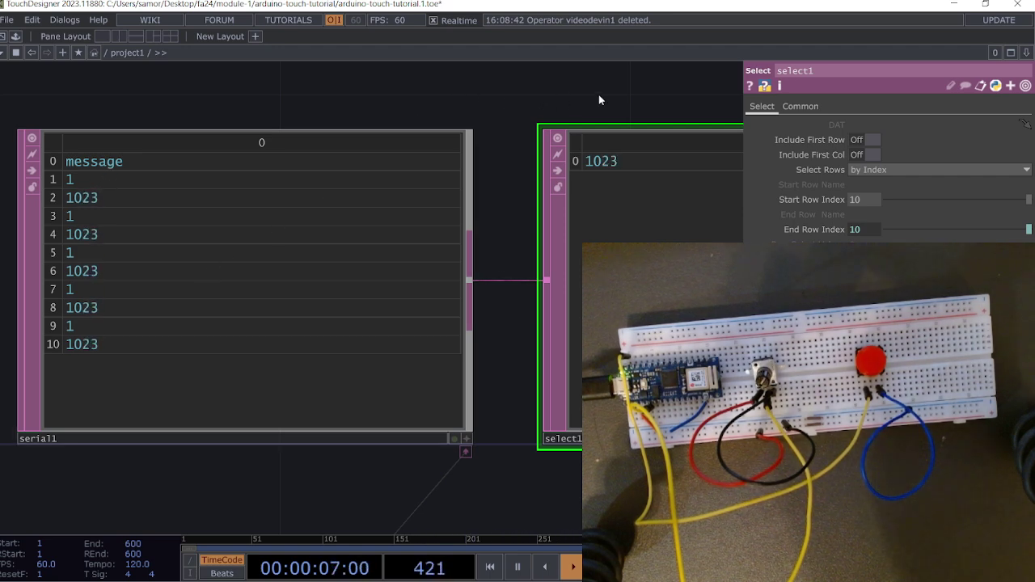
pyautogui.moveTo(668, 98); pyautogui.dragTo(385, 95)
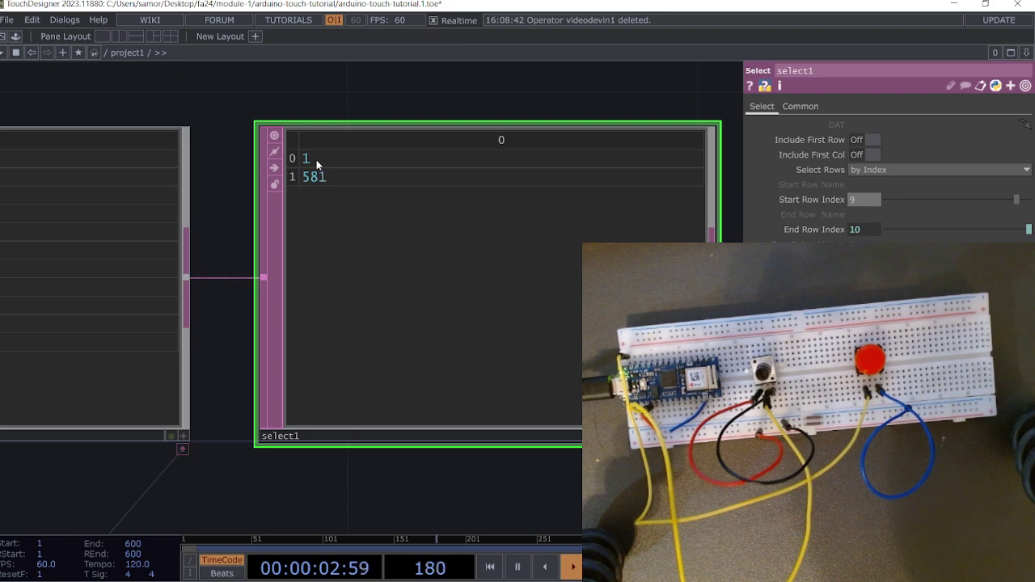
# Hide the parameters and add a Select CHOP to the network below the existing select2 CHOP
pyautogui.press('p')
pyautogui.moveTo(776, 477); pyautogui.dragTo(536, 447)
pyautogui.moveTo(718, 470); pyautogui.dragTo(365, 439)
pyautogui.moveTo(654, 453); pyautogui.dragTo(478, 441)
pyautogui.moveTo(545, 441); pyautogui.dragTo(459, 389)
pyautogui.scroll(-2, 475, 437)
pyautogui.scroll(-3, 476, 437)
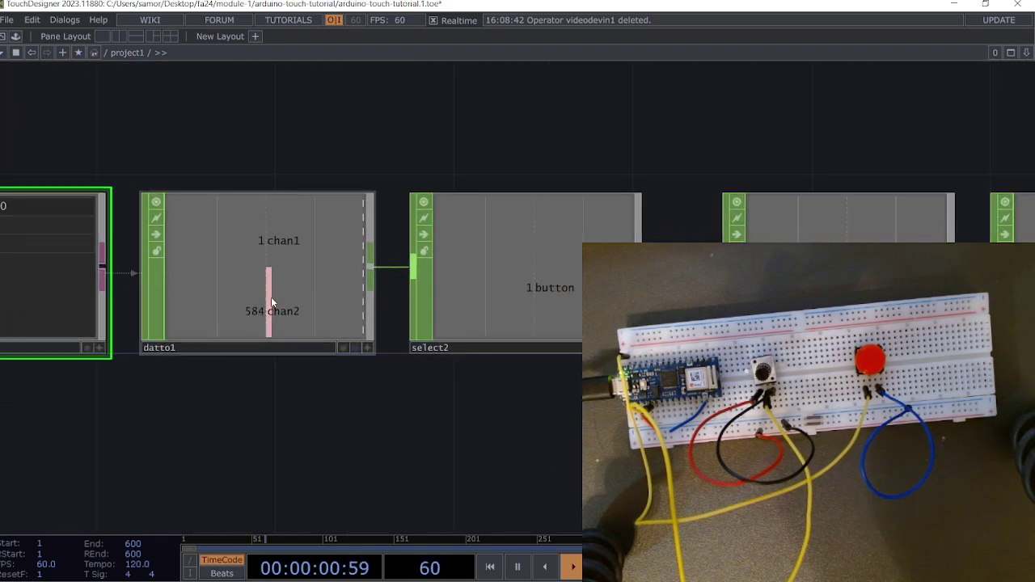
pyautogui.moveTo(489, 439); pyautogui.dragTo(419, 352)
pyautogui.press('Tab')
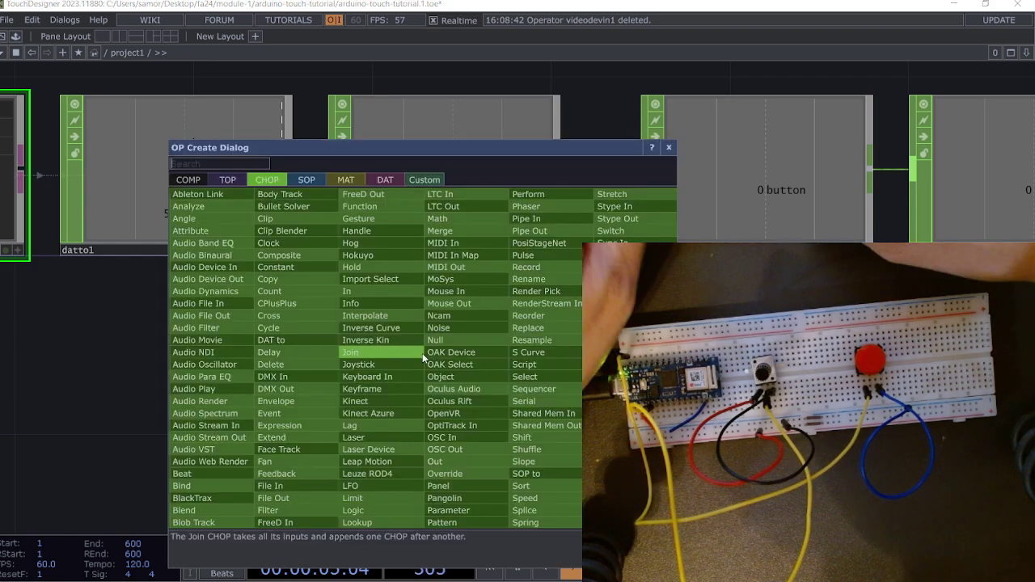
pyautogui.write('select')
pyautogui.press('Return')
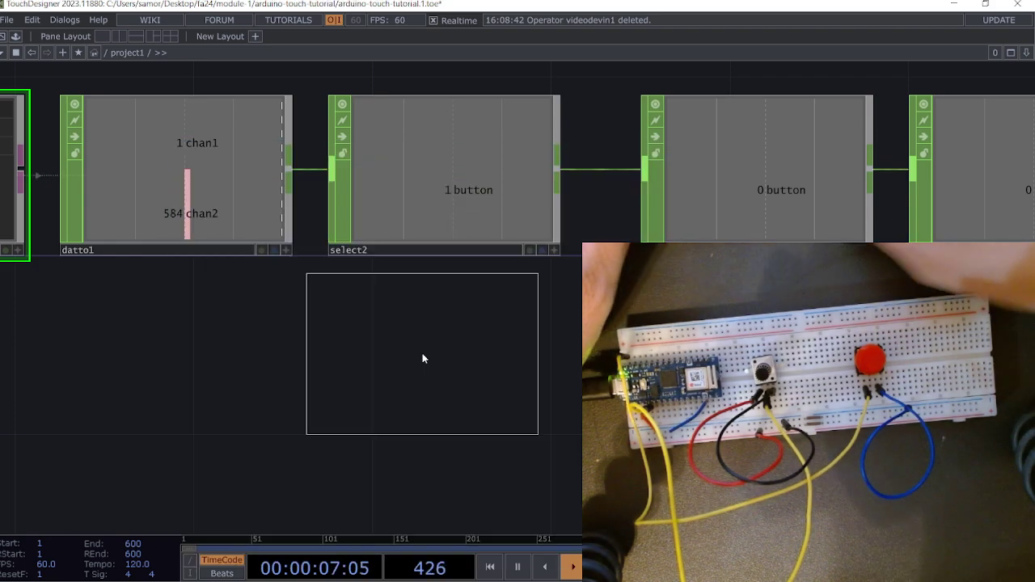
pyautogui.click(423, 359)
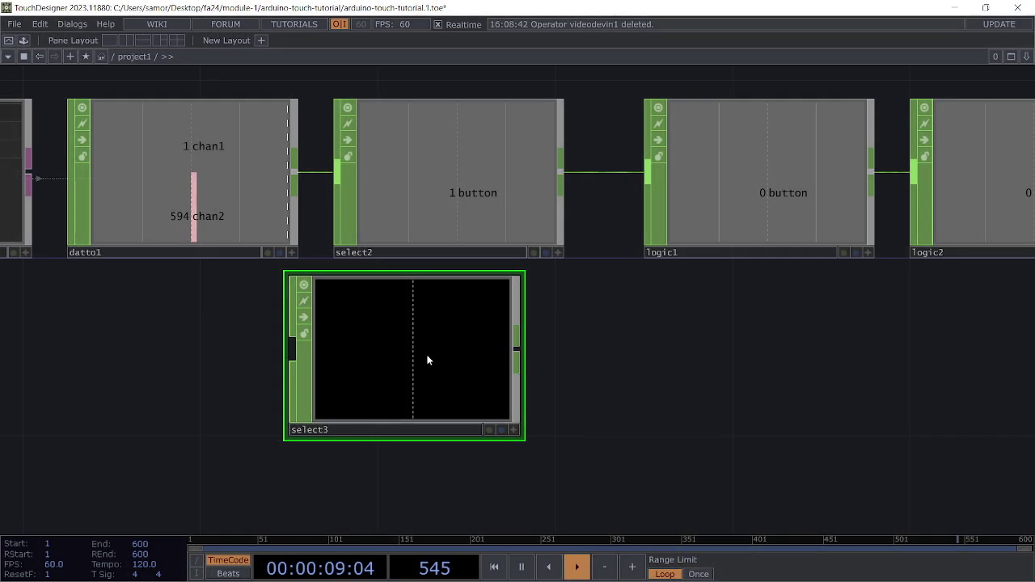
# Align the new Select CHOP under select2 and connect datto1's output to its input
pyautogui.moveTo(392, 360); pyautogui.dragTo(441, 396)
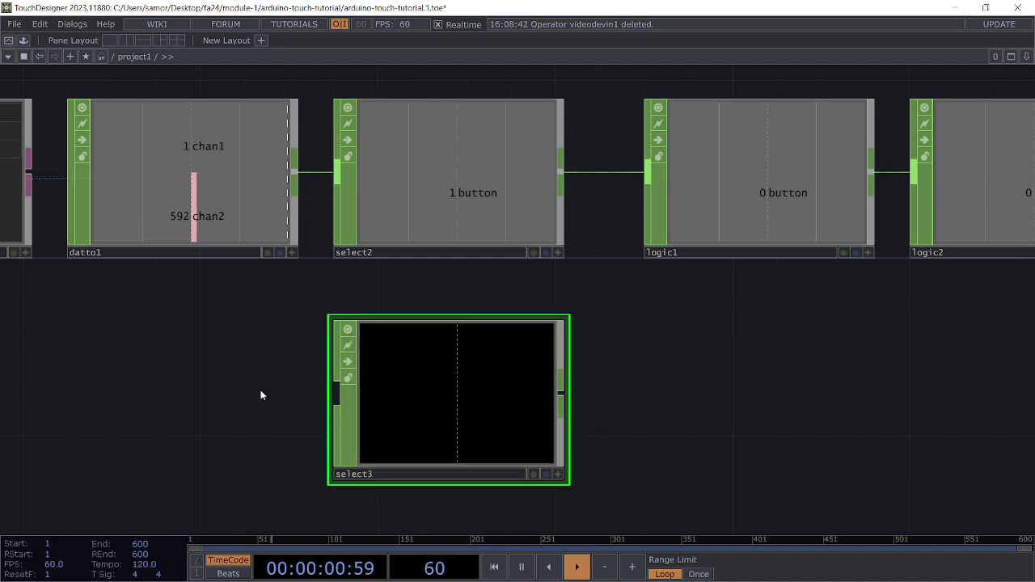
pyautogui.moveTo(282, 260); pyautogui.dragTo(322, 231)
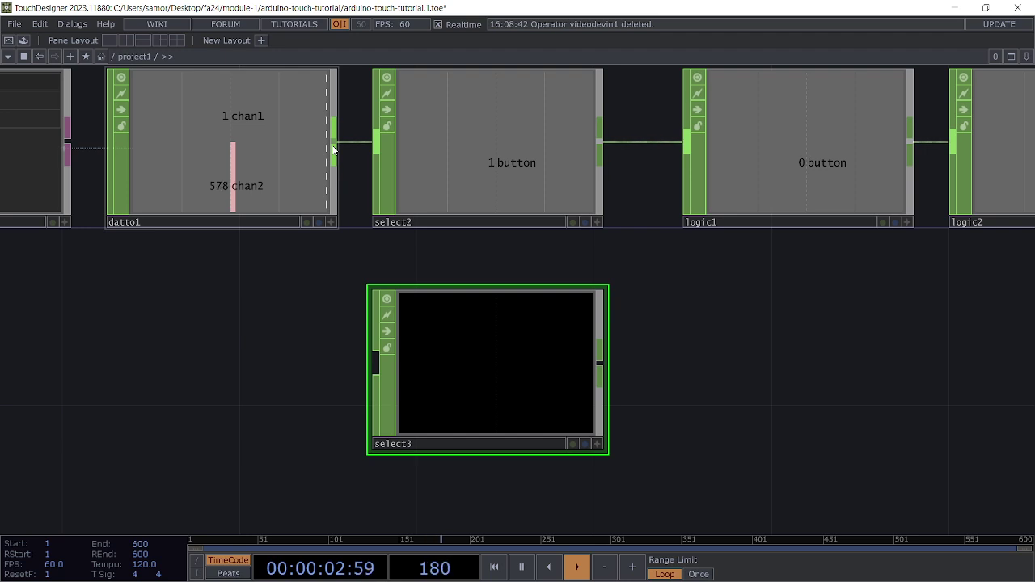
pyautogui.click(359, 373)
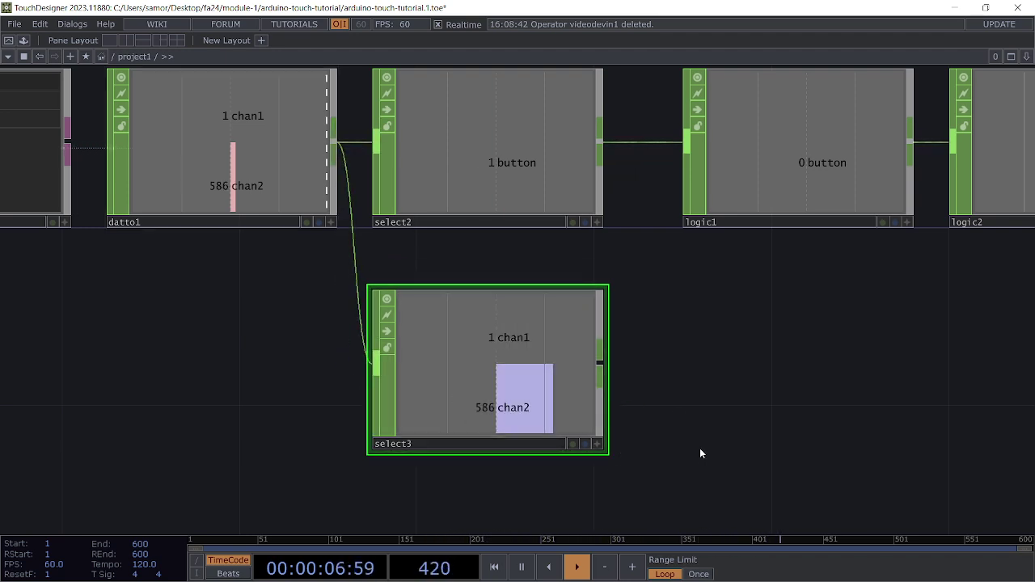
# Show the parameters of the select3 CHOP and set its Channel Names to chan2
pyautogui.moveTo(700, 450); pyautogui.dragTo(702, 376)
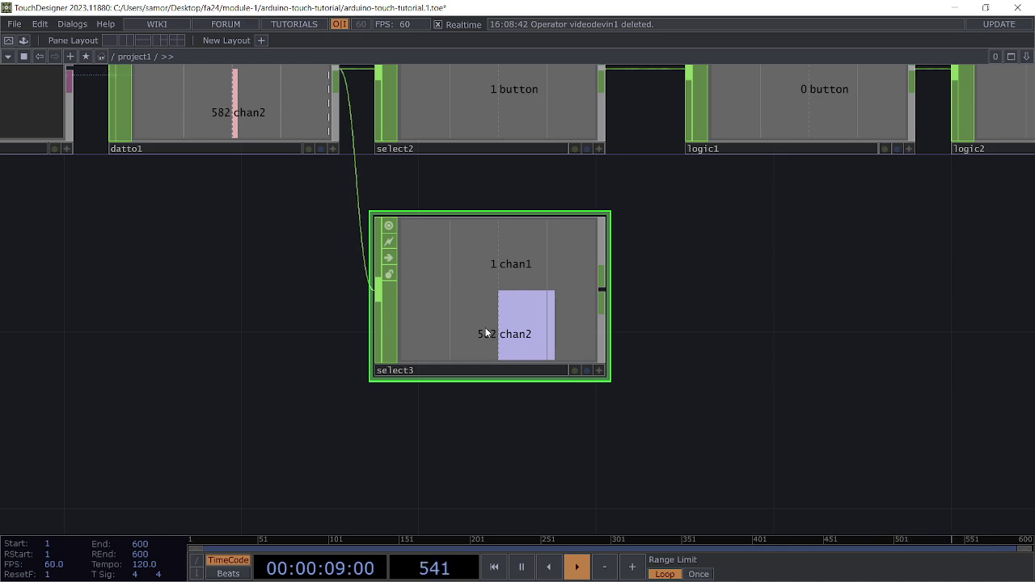
pyautogui.press('p')
pyautogui.scroll(4, 485, 332)
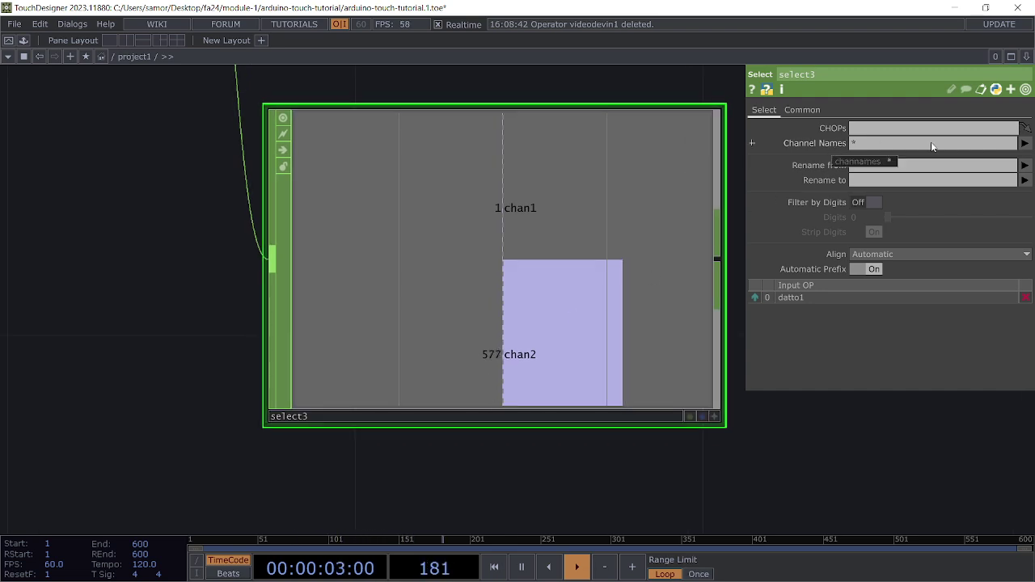
pyautogui.click(1024, 143)
pyautogui.click(1020, 184)
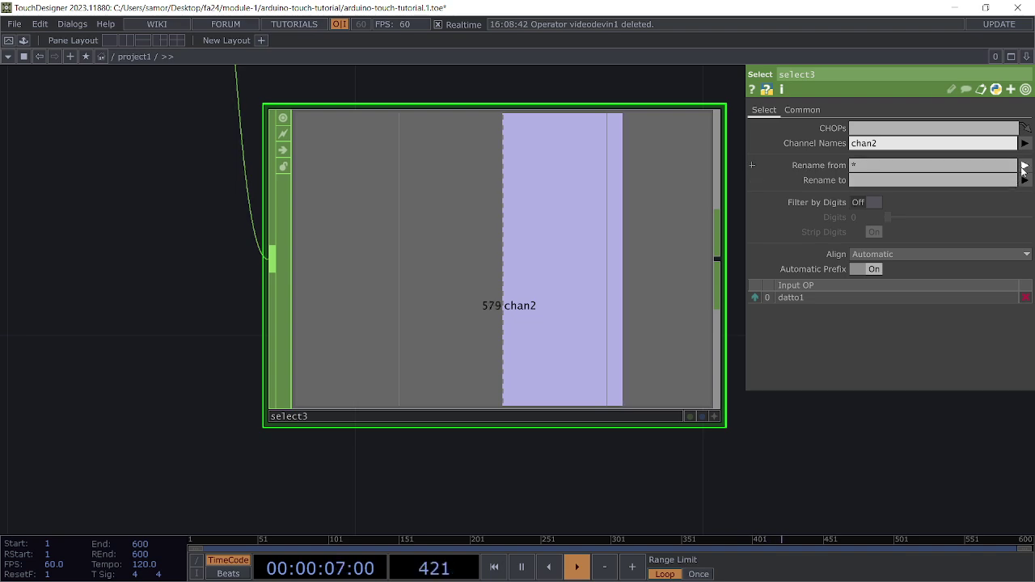
# Rename the chan2 channel to pot in select3
pyautogui.click(1024, 166)
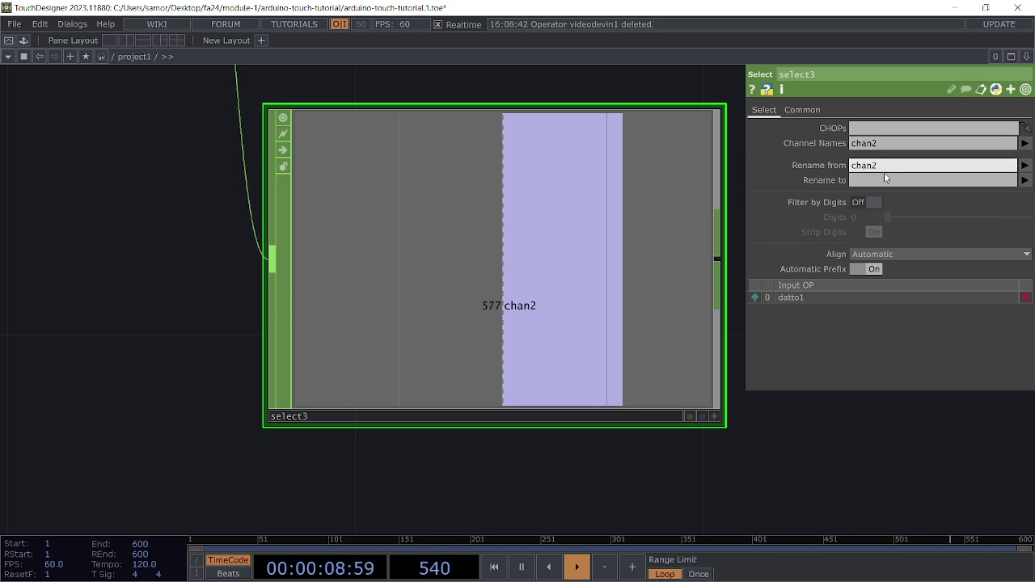
pyautogui.click(886, 182)
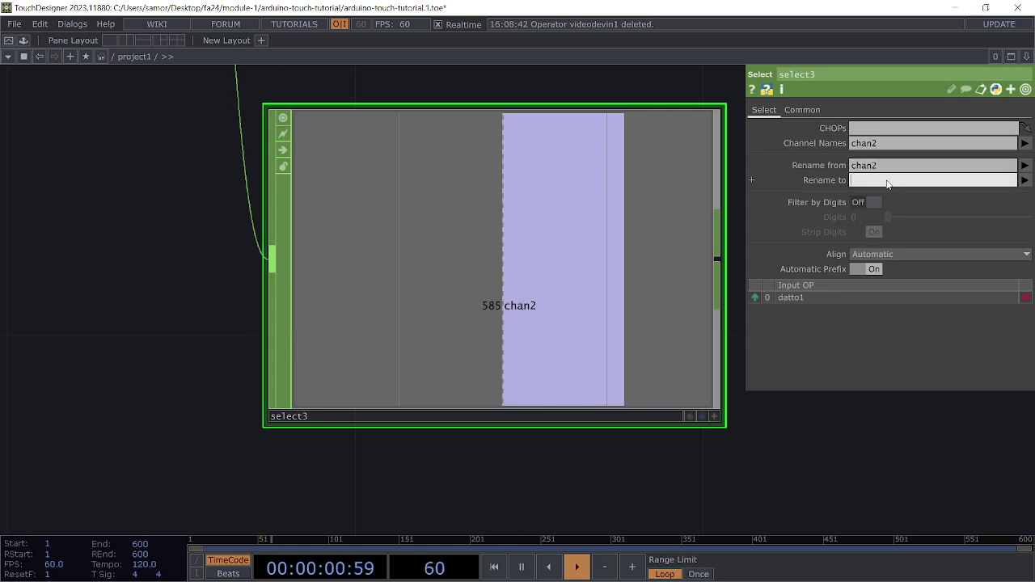
pyautogui.press('Return')
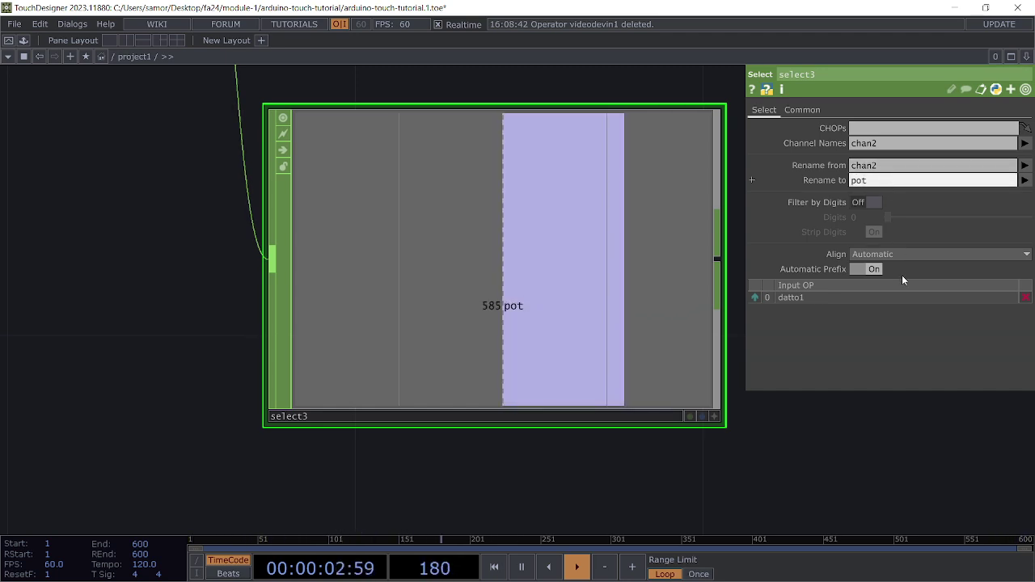
# Add a Trail CHOP beside select3 and connect select3's output to its first input
pyautogui.moveTo(773, 461); pyautogui.dragTo(555, 478)
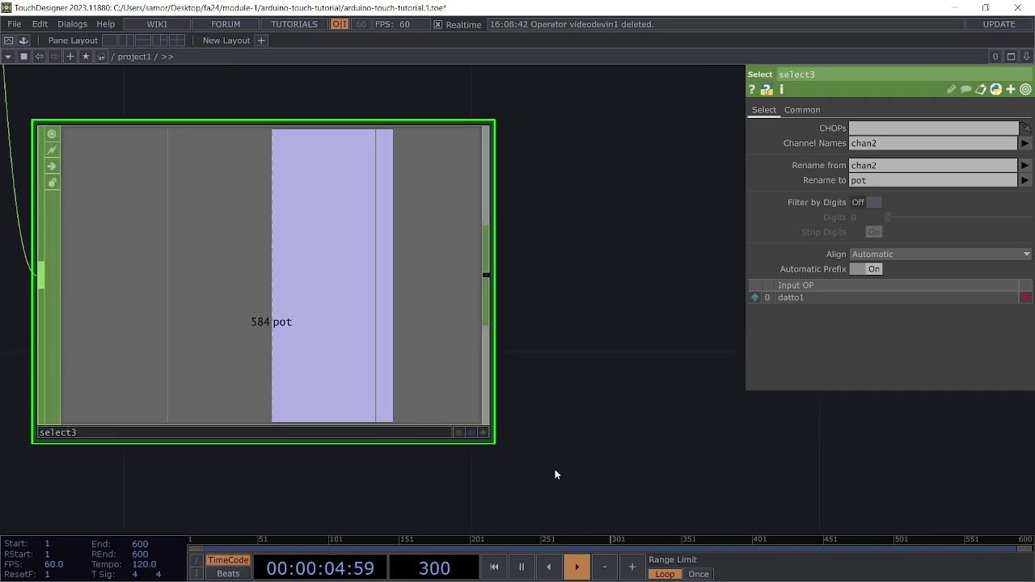
pyautogui.scroll(-2, 311, 335)
pyautogui.scroll(2, 299, 332)
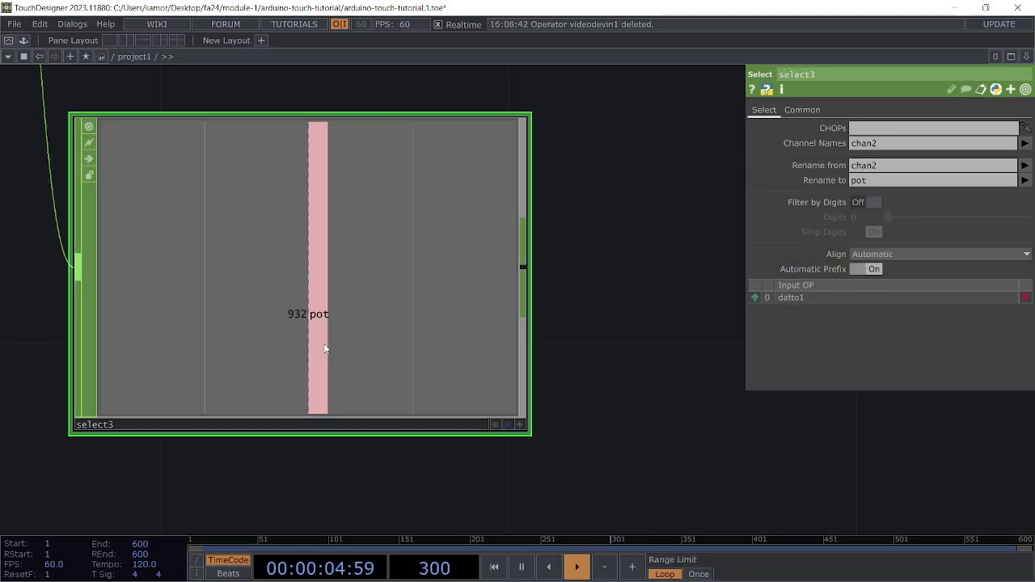
pyautogui.scroll(3, 298, 321)
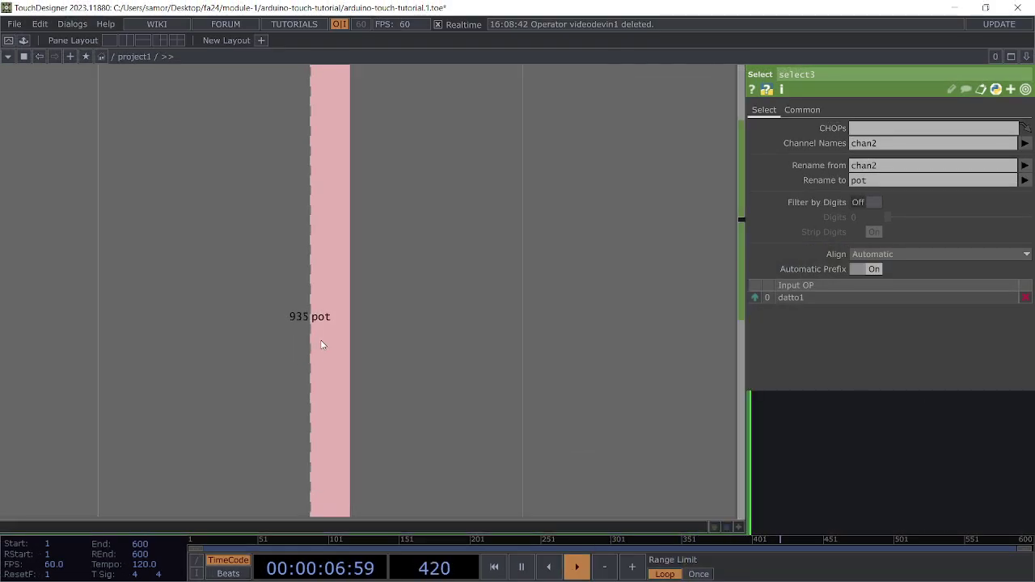
pyautogui.scroll(-4, 297, 355)
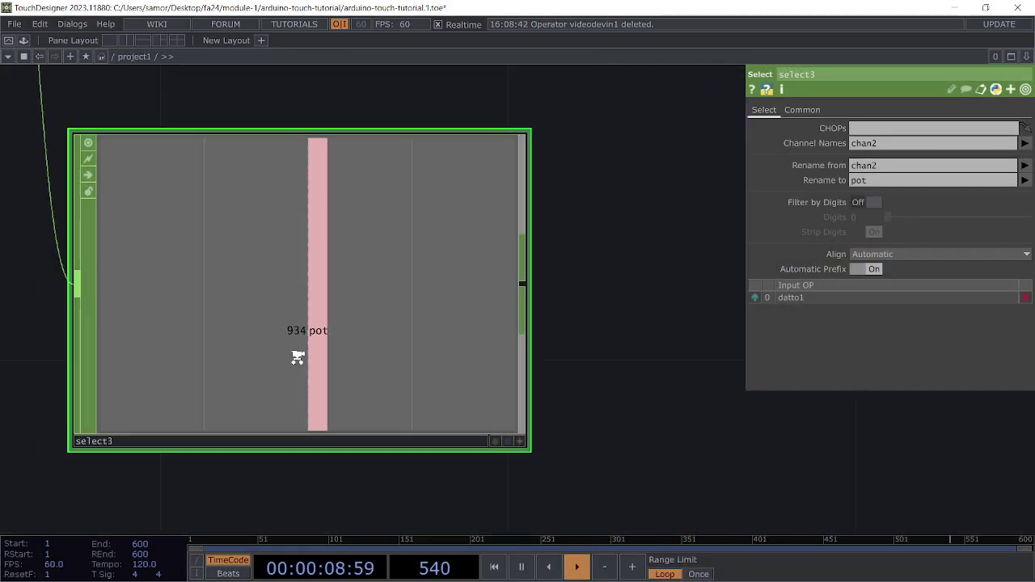
pyautogui.moveTo(598, 457); pyautogui.dragTo(570, 365)
pyautogui.scroll(-2, 563, 386)
pyautogui.press('Tab')
pyautogui.write('trail')
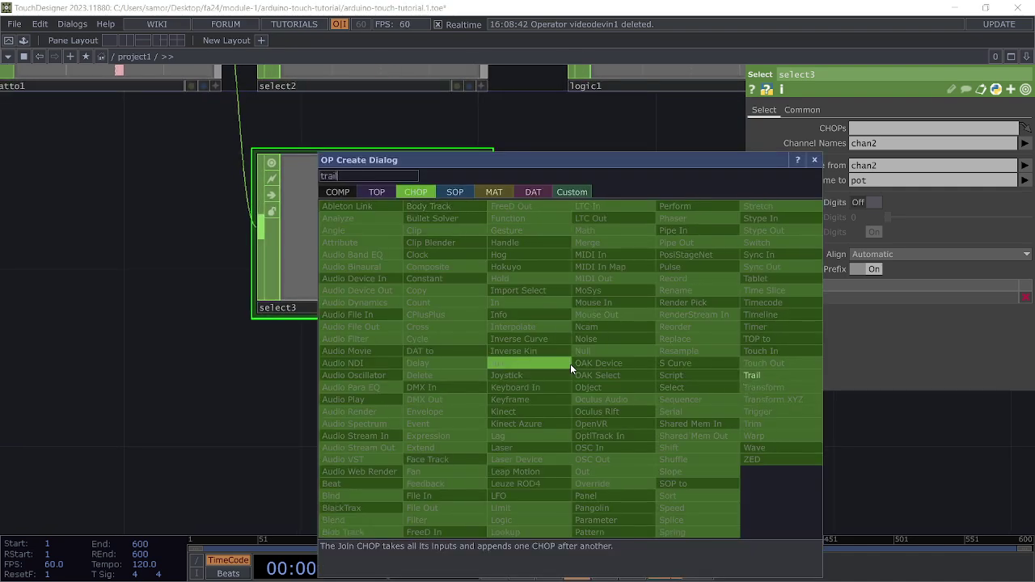
pyautogui.press('Return')
pyautogui.click(686, 261)
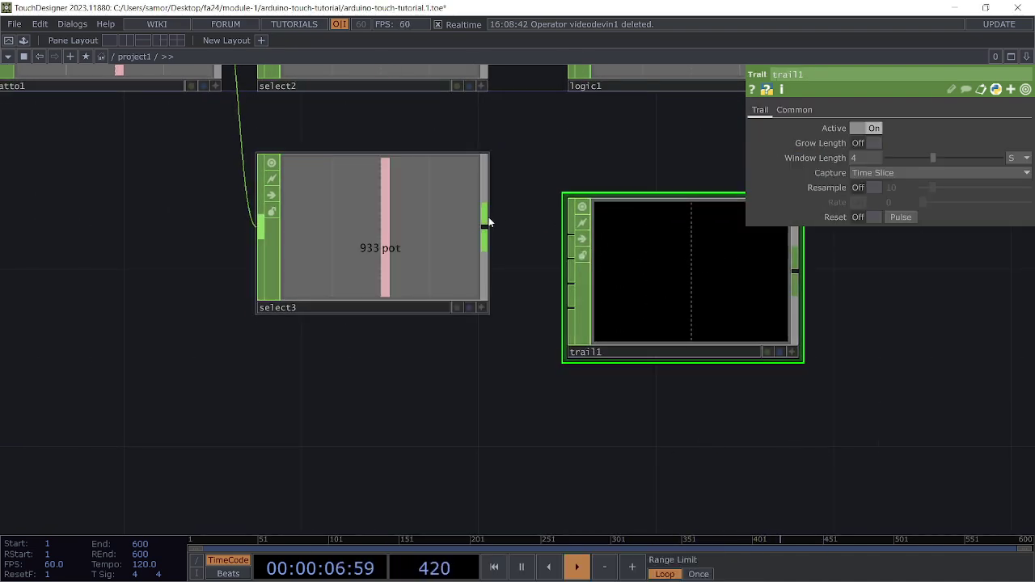
pyautogui.moveTo(485, 228)
pyautogui.mouseDown()
pyautogui.moveTo(530, 229)
pyautogui.moveTo(433, 234)
pyautogui.moveTo(478, 230)
pyautogui.mouseUp()
pyautogui.moveTo(556, 233); pyautogui.dragTo(571, 235)
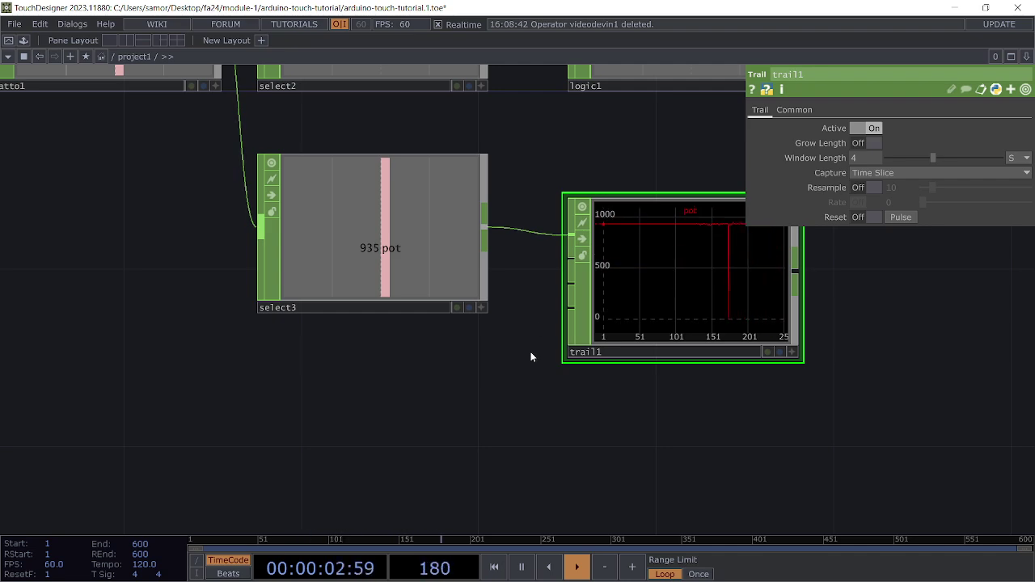
# Hide the parameters and examine the pot signal's fluctuations and dropouts in the trail1 graph against select3's live value
pyautogui.press('p')
pyautogui.moveTo(670, 389); pyautogui.dragTo(530, 393)
pyautogui.scroll(3, 605, 222)
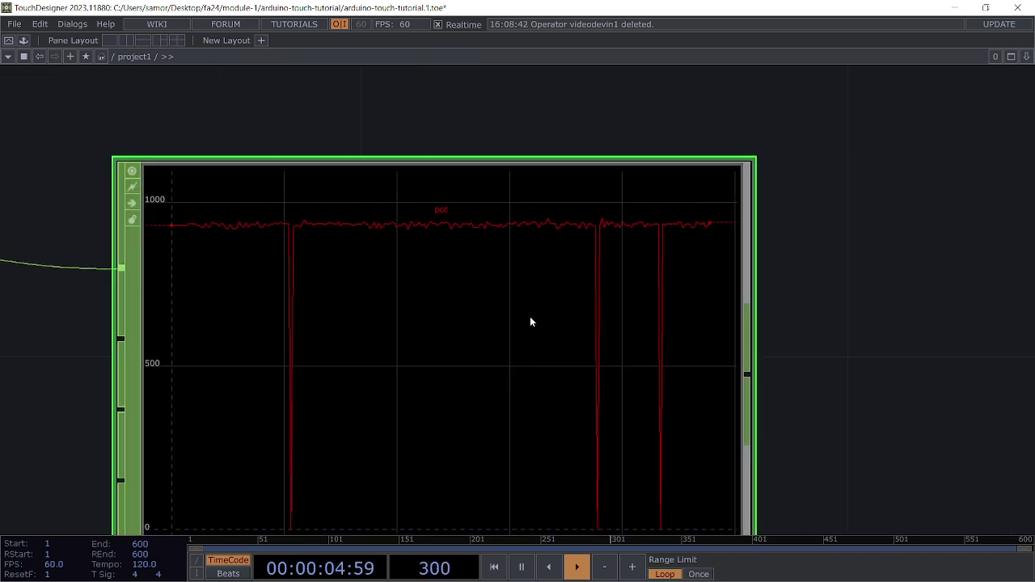
pyautogui.scroll(-4, 528, 317)
pyautogui.moveTo(806, 368)
pyautogui.mouseDown()
pyautogui.moveTo(815, 339)
pyautogui.moveTo(815, 362)
pyautogui.mouseUp()
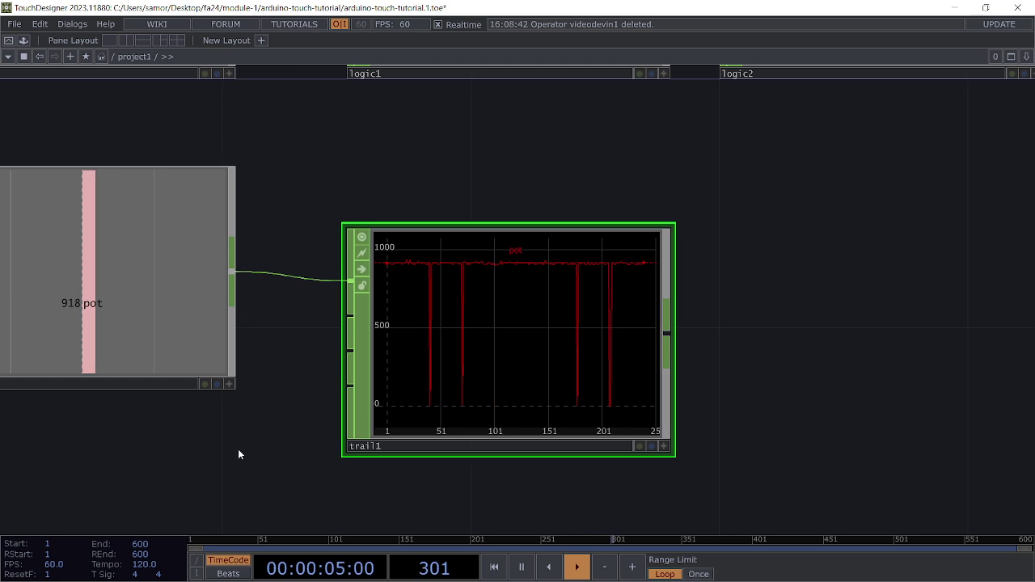
pyautogui.moveTo(238, 450); pyautogui.dragTo(512, 429)
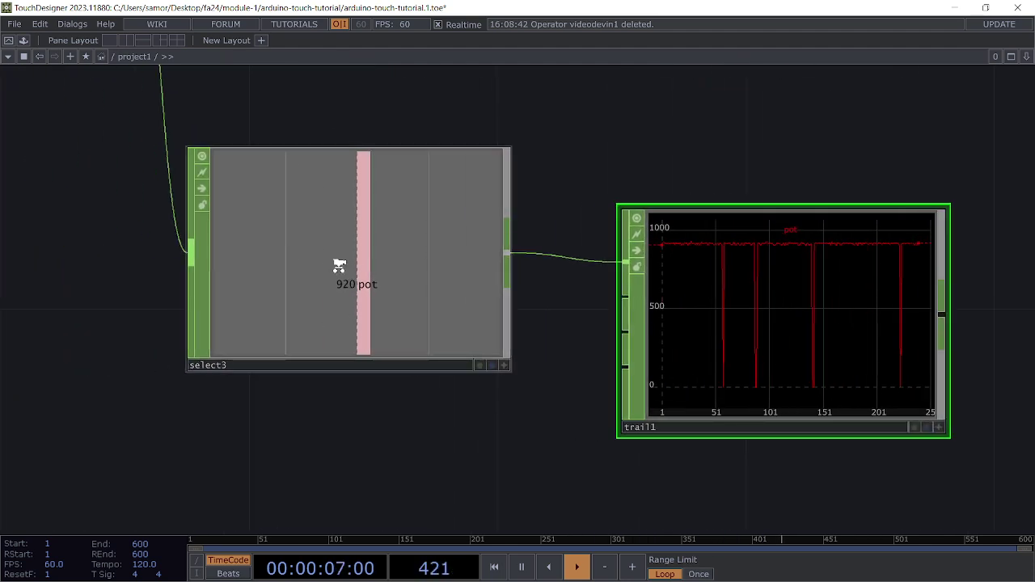
pyautogui.scroll(2, 340, 265)
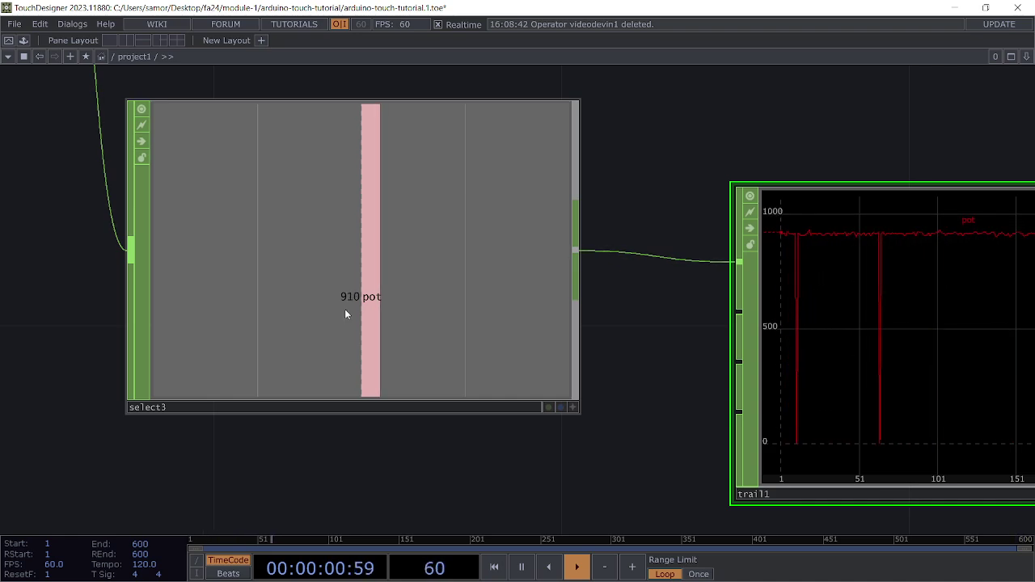
pyautogui.moveTo(613, 469); pyautogui.dragTo(46, 446)
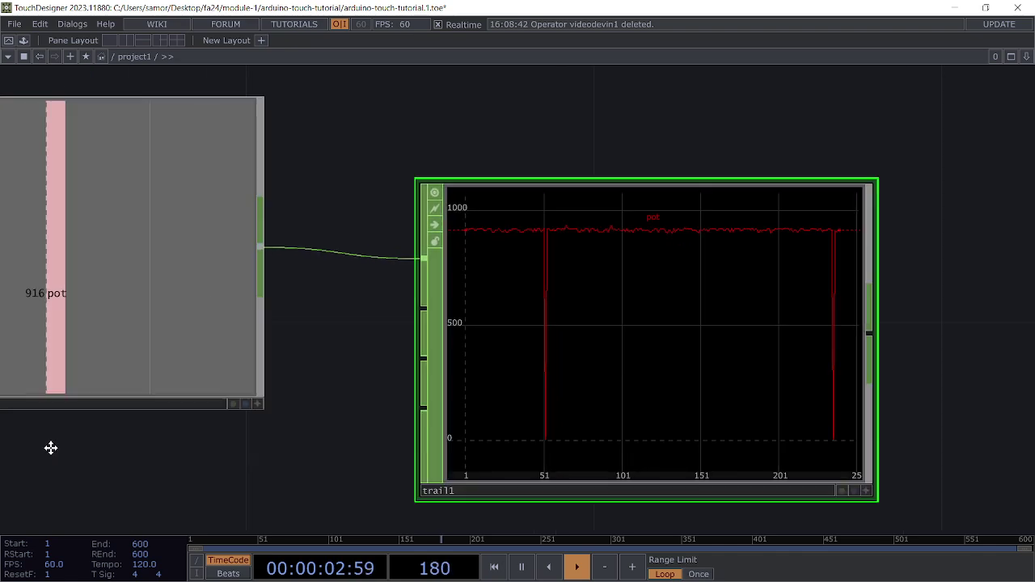
pyautogui.scroll(-3, 689, 424)
pyautogui.scroll(5, 712, 448)
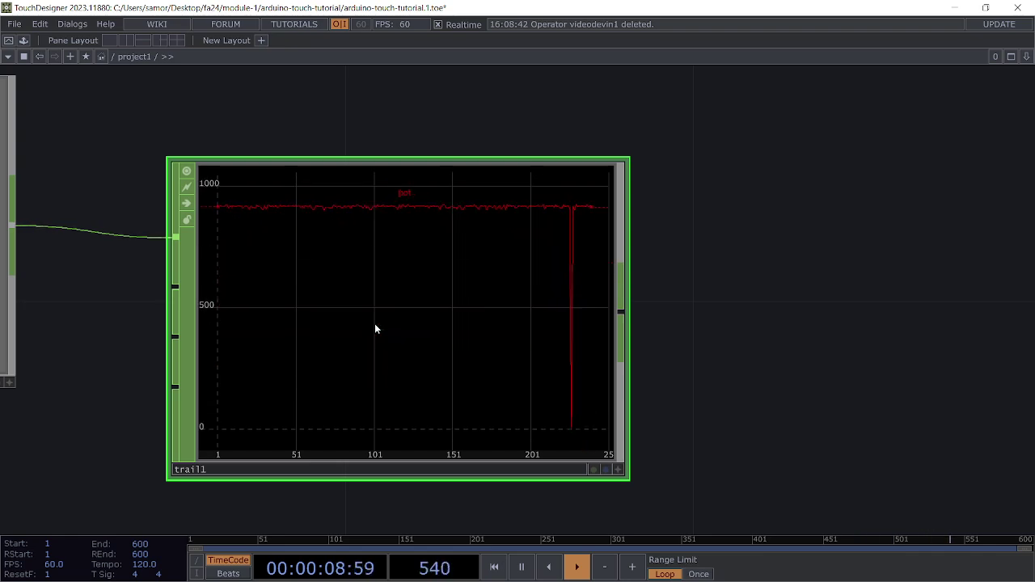
# Move the trail1 CHOP directly below select3 to free the space beside it
pyautogui.moveTo(684, 342); pyautogui.dragTo(633, 301)
pyautogui.scroll(-2, 677, 334)
pyautogui.scroll(-2, 698, 397)
pyautogui.moveTo(697, 396); pyautogui.dragTo(690, 323)
pyautogui.moveTo(296, 286); pyautogui.dragTo(766, 387)
pyautogui.moveTo(521, 296); pyautogui.dragTo(504, 346)
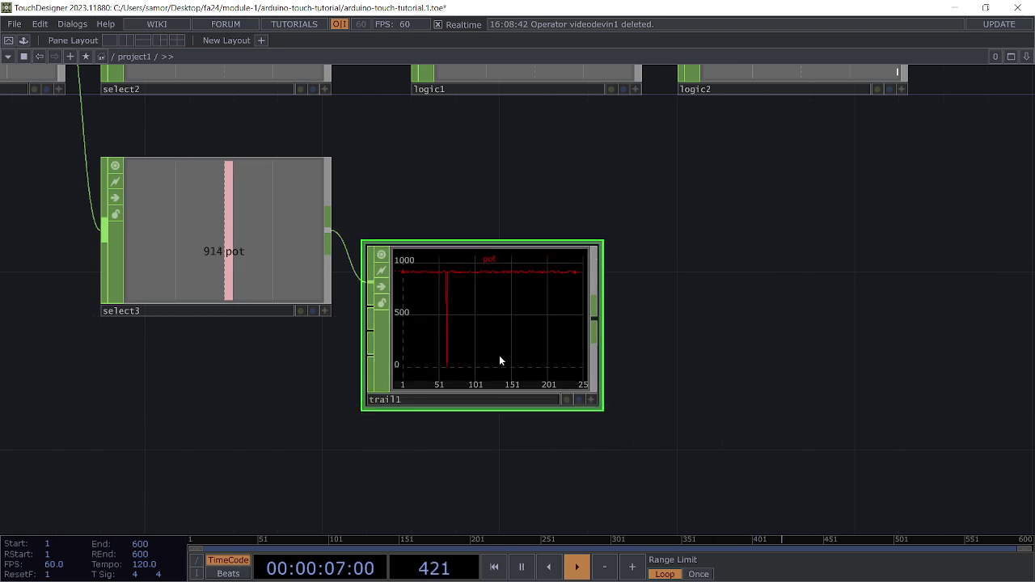
pyautogui.moveTo(437, 407); pyautogui.dragTo(216, 422)
# Add a Filter CHOP beside select3 and connect select3's output to its first input
pyautogui.moveTo(588, 391); pyautogui.dragTo(513, 312)
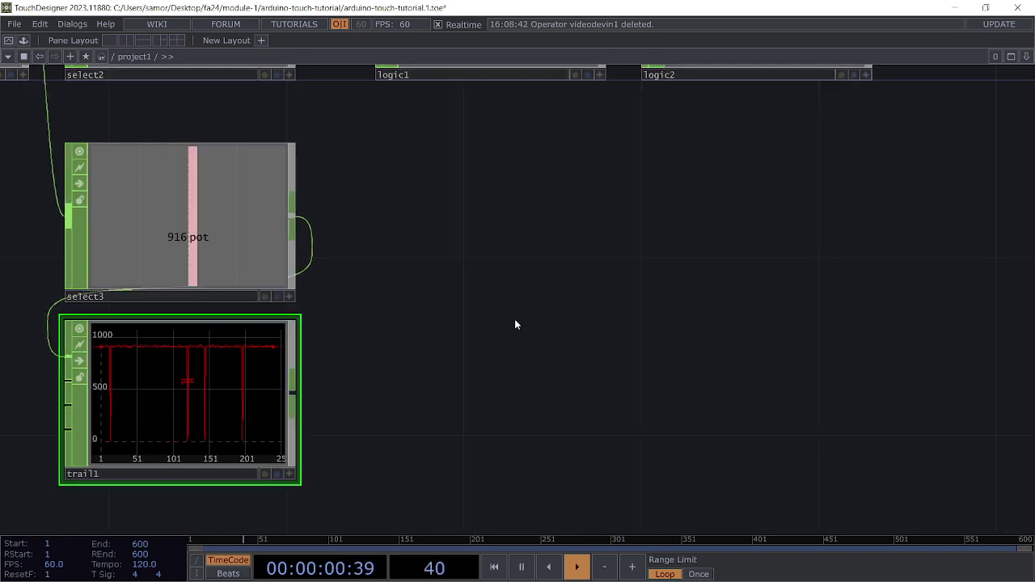
pyautogui.press('Tab')
pyautogui.write('filter')
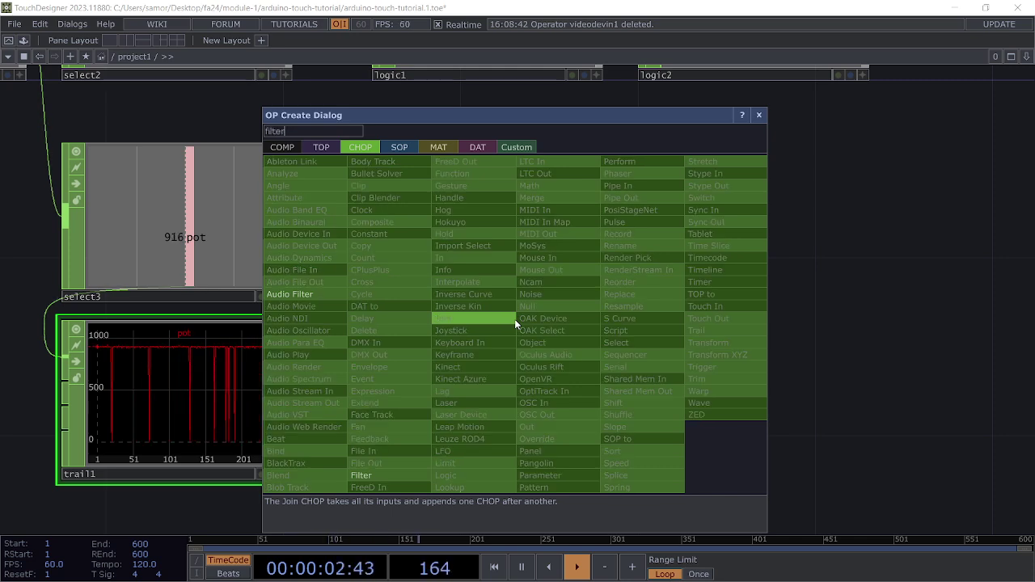
pyautogui.click(380, 475)
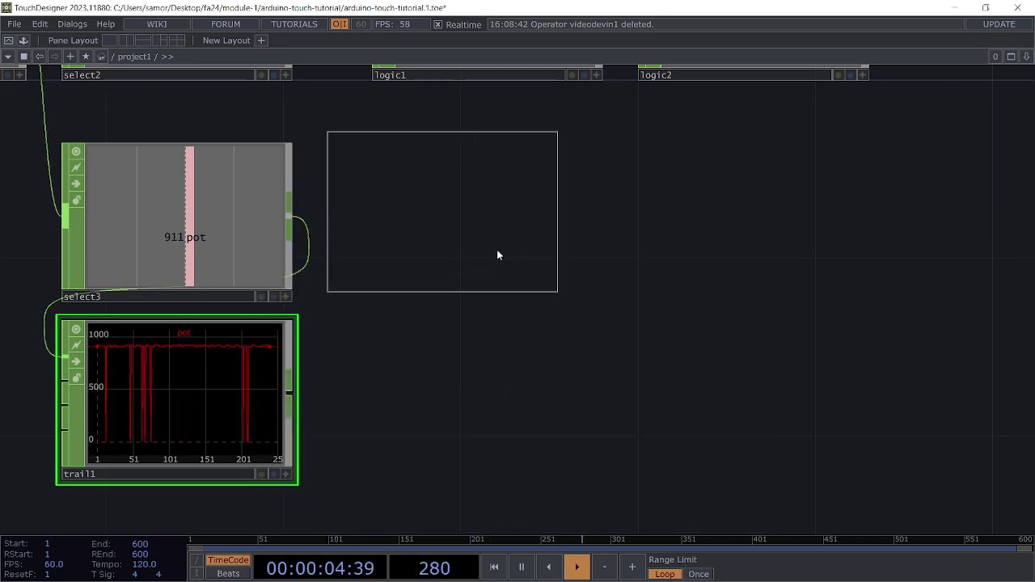
pyautogui.click(530, 235)
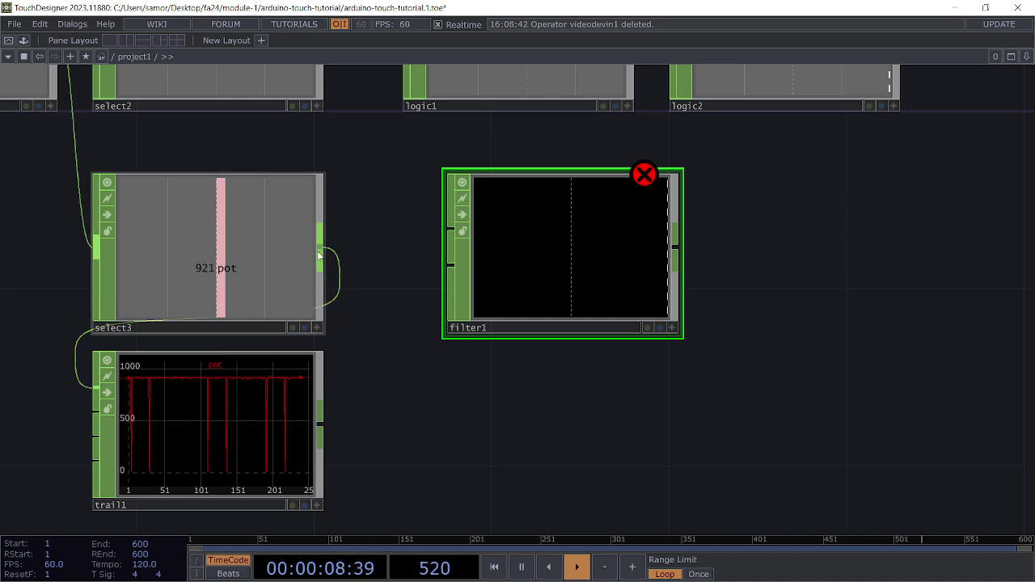
pyautogui.moveTo(320, 254); pyautogui.dragTo(449, 231)
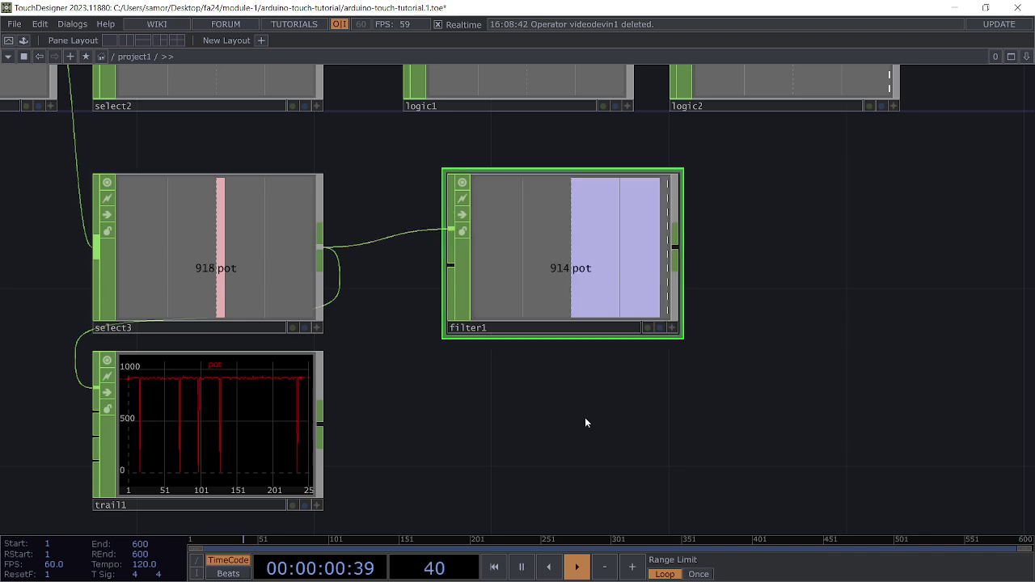
# Add a Trail CHOP fed by filter1's output and place it directly below filter1
pyautogui.moveTo(542, 434); pyautogui.dragTo(474, 455)
pyautogui.scroll(3, 514, 336)
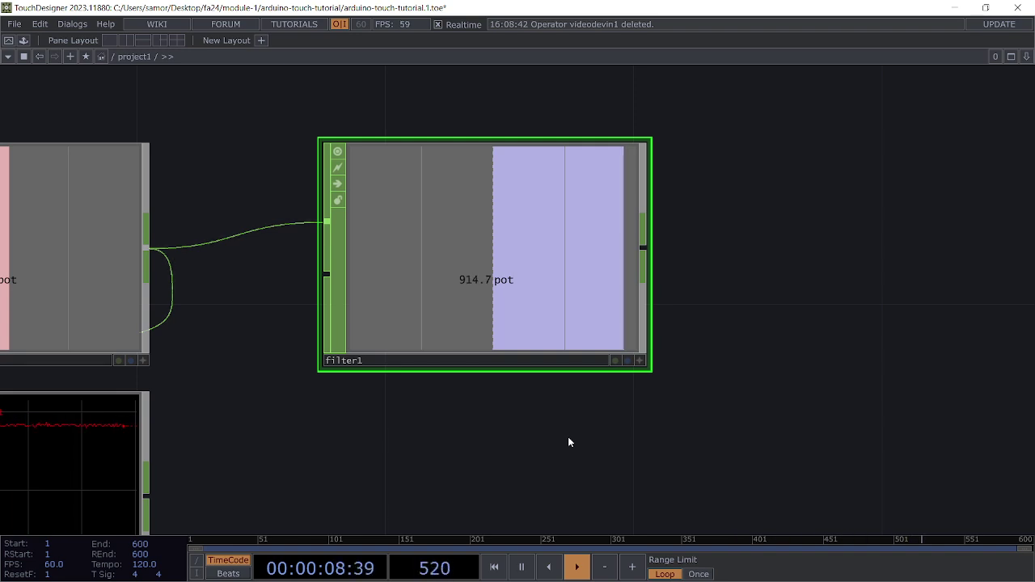
pyautogui.moveTo(568, 436); pyautogui.dragTo(542, 405)
pyautogui.rightClick(617, 217)
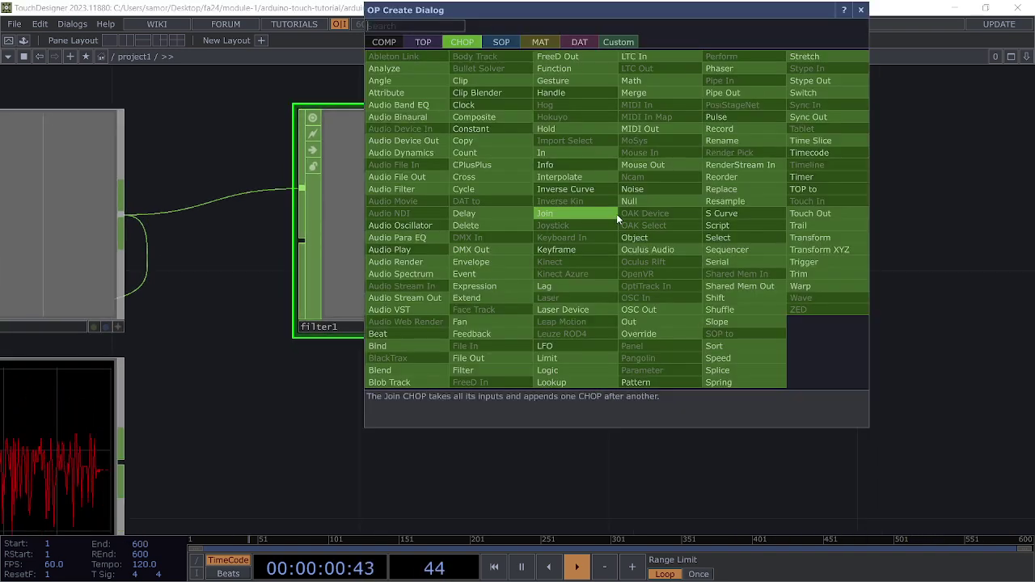
pyautogui.click(616, 214)
pyautogui.click(646, 221)
pyautogui.moveTo(556, 247); pyautogui.dragTo(364, 493)
# Compare the raw pot signal in the trail1 graph with the filtered signal in the trail2 graph
pyautogui.moveTo(257, 386); pyautogui.dragTo(289, 303)
pyautogui.moveTo(170, 450); pyautogui.dragTo(349, 436)
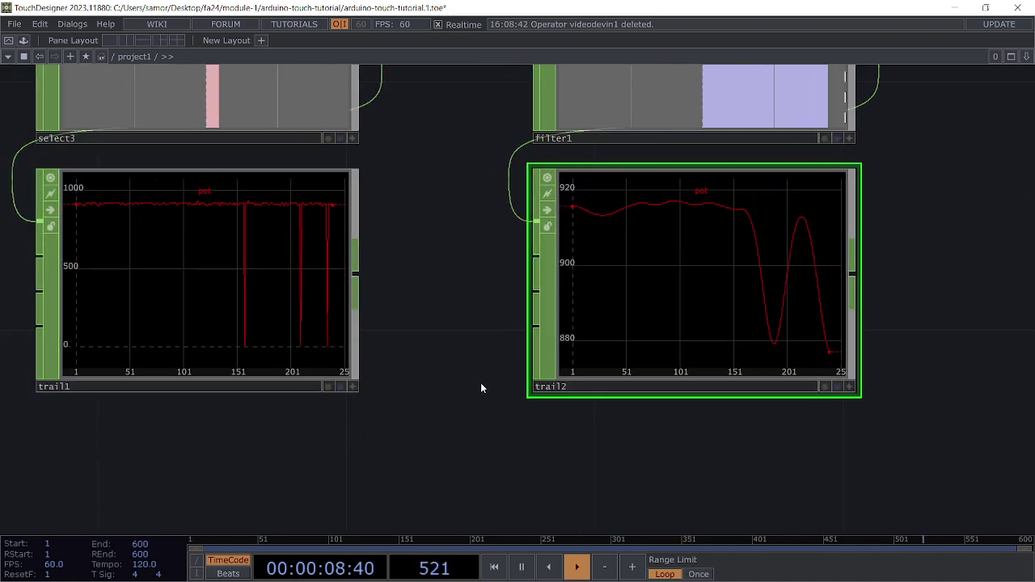
pyautogui.moveTo(792, 442); pyautogui.dragTo(691, 461)
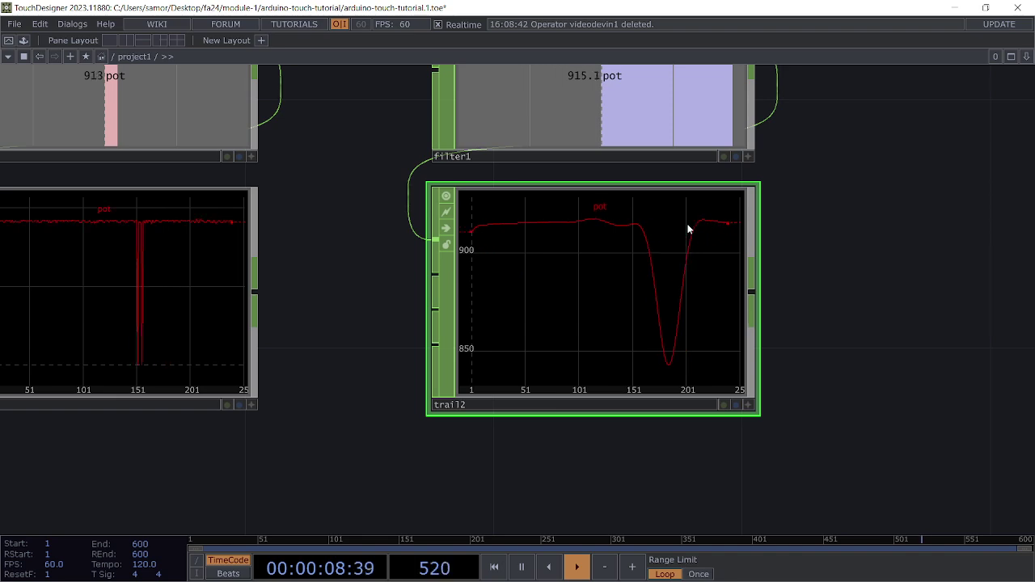
pyautogui.moveTo(534, 462); pyautogui.dragTo(852, 464)
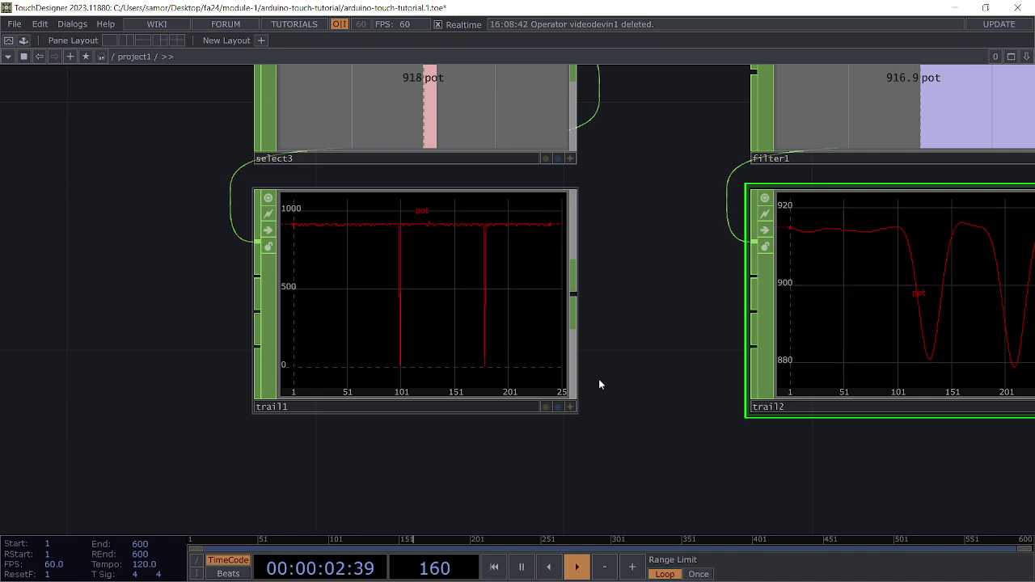
pyautogui.moveTo(642, 425); pyautogui.dragTo(523, 446)
pyautogui.moveTo(673, 466); pyautogui.dragTo(418, 444)
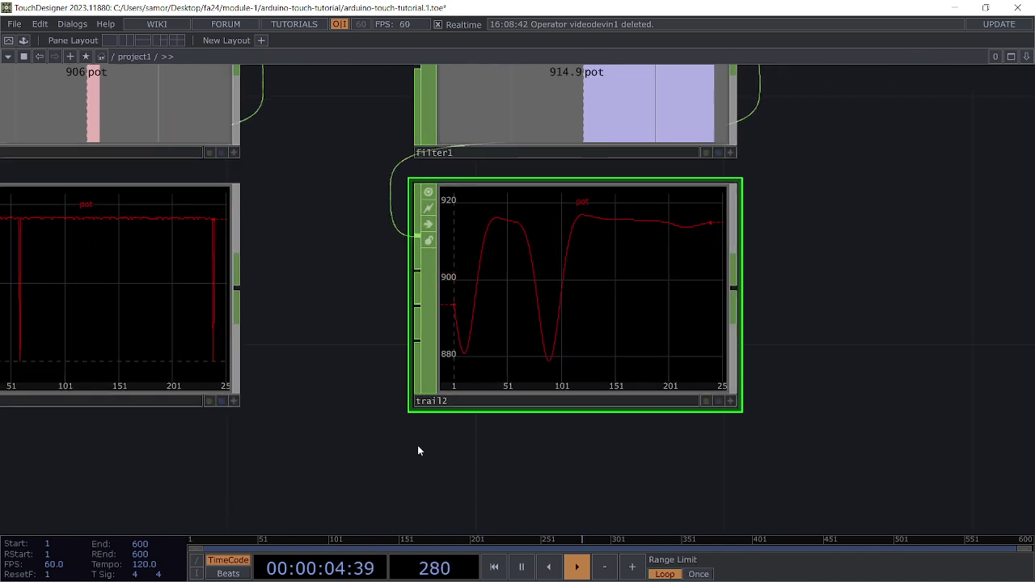
pyautogui.moveTo(224, 448); pyautogui.dragTo(515, 440)
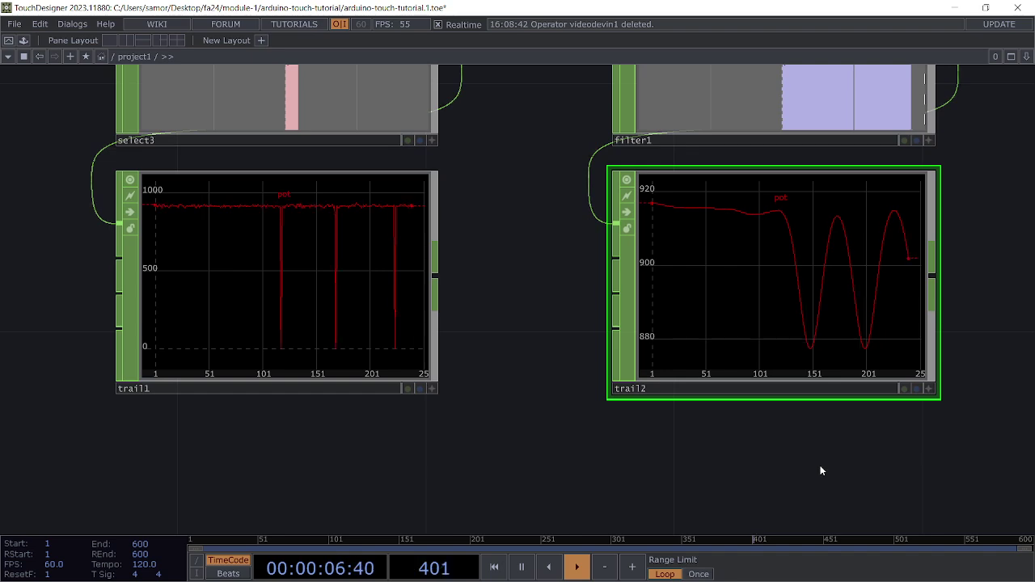
pyautogui.moveTo(820, 465); pyautogui.dragTo(753, 467)
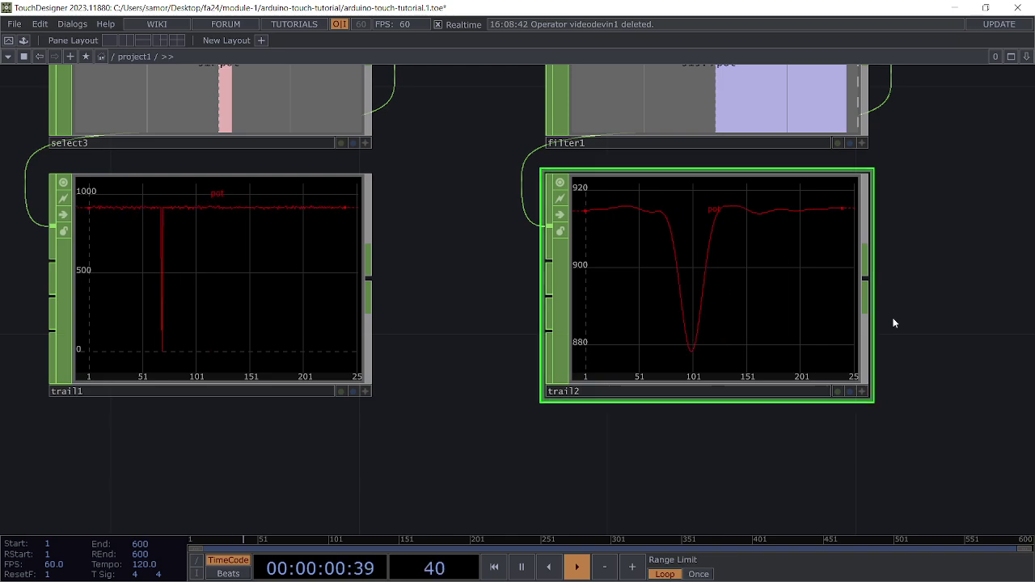
# Select the filter1 CHOP and show its parameters
pyautogui.scroll(5, 895, 363)
pyautogui.moveTo(918, 337); pyautogui.dragTo(647, 399)
pyautogui.click(330, 278)
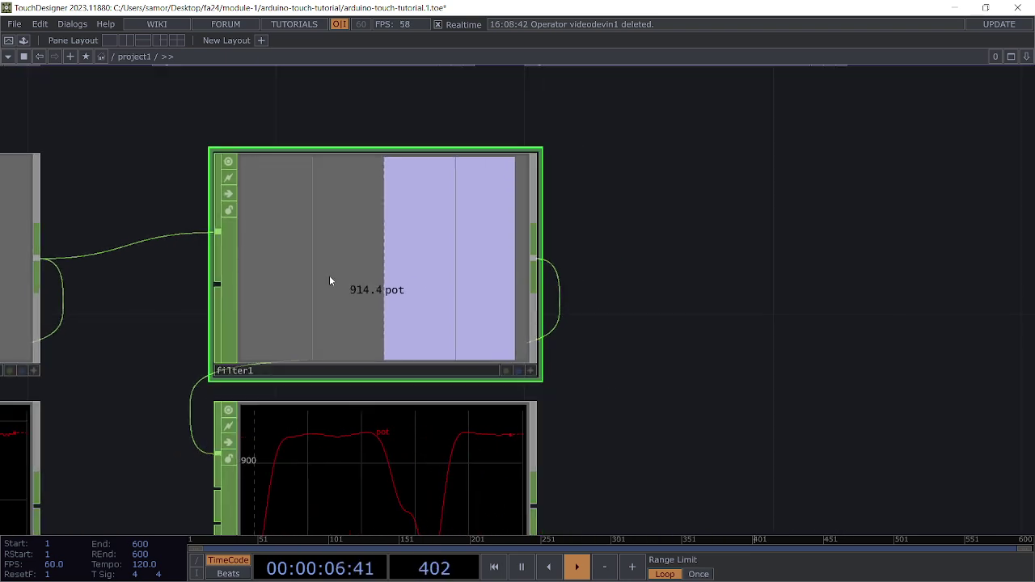
pyautogui.press('p')
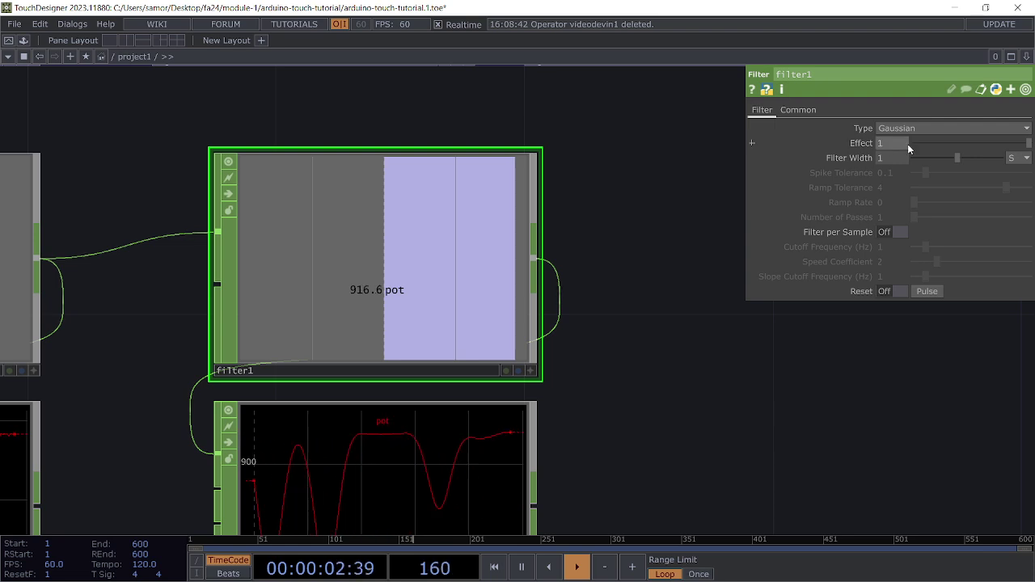
# Try lowering filter1's Effect to about 0.409 to see how it changes the smoothing in the trail2 graph
pyautogui.moveTo(606, 330); pyautogui.dragTo(656, 323)
pyautogui.scroll(3, 656, 323)
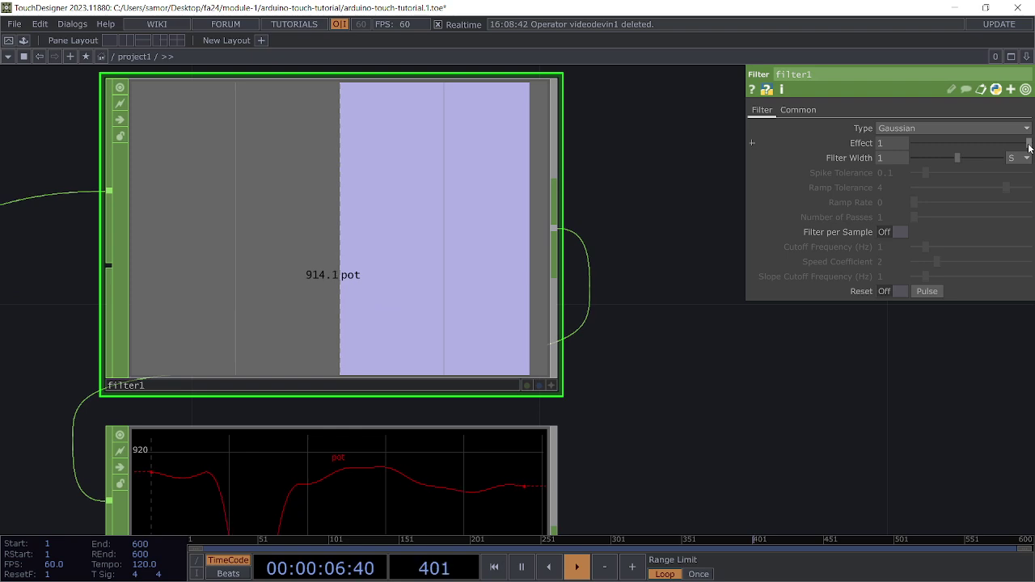
pyautogui.moveTo(983, 143); pyautogui.dragTo(961, 143)
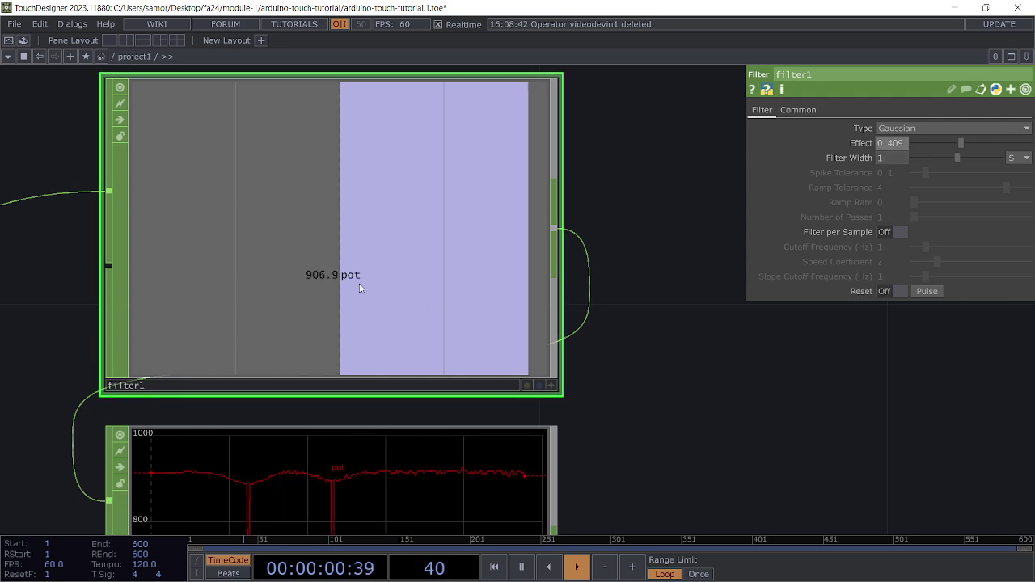
pyautogui.moveTo(962, 143); pyautogui.dragTo(953, 143)
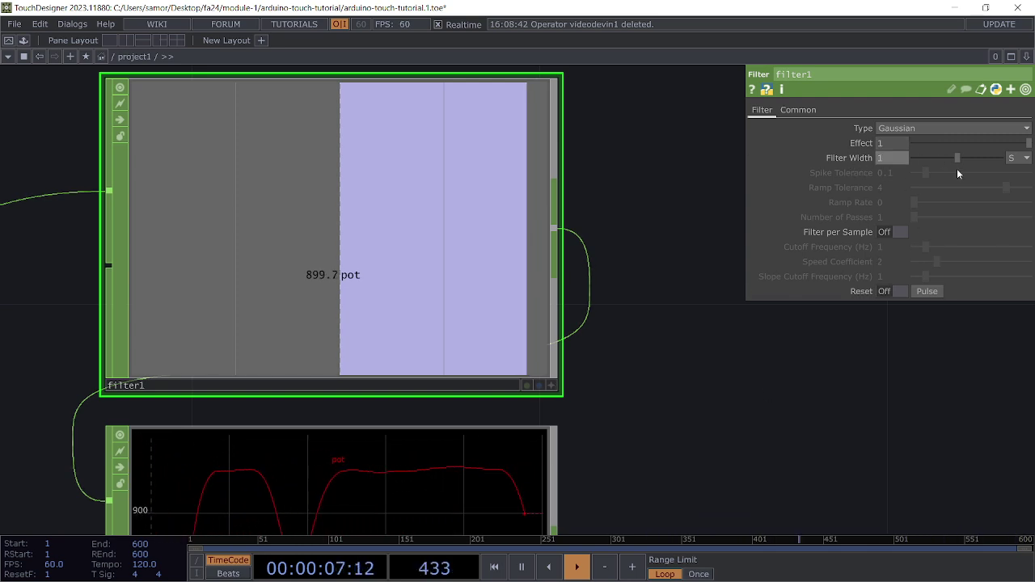
# Set filter1's Filter Width to 1.14 seconds and hide its parameters
pyautogui.moveTo(955, 162)
pyautogui.mouseDown()
pyautogui.moveTo(930, 162)
pyautogui.moveTo(962, 162)
pyautogui.mouseUp()
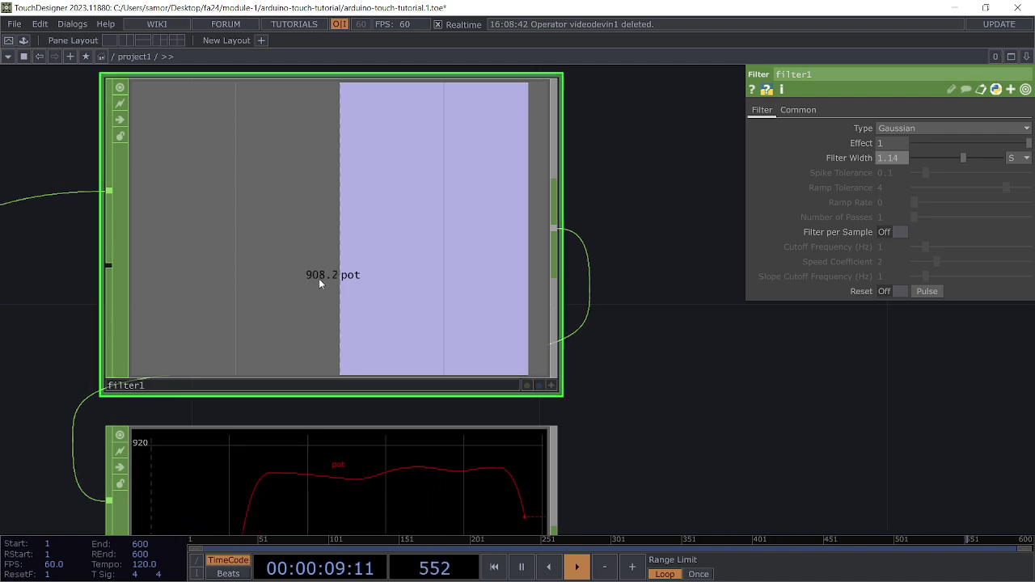
pyautogui.moveTo(663, 416); pyautogui.dragTo(626, 391)
pyautogui.scroll(-3, 639, 410)
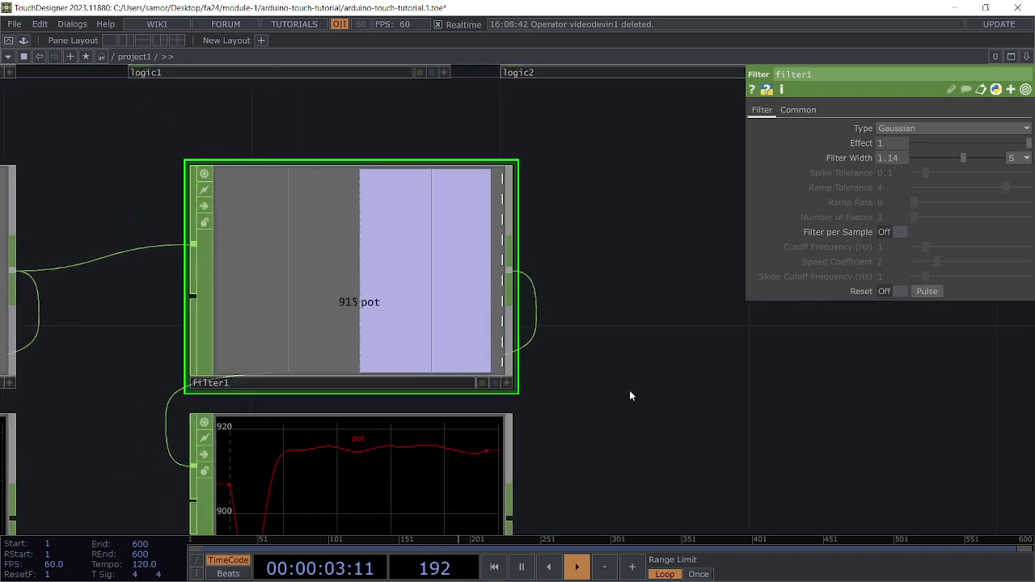
pyautogui.press('p')
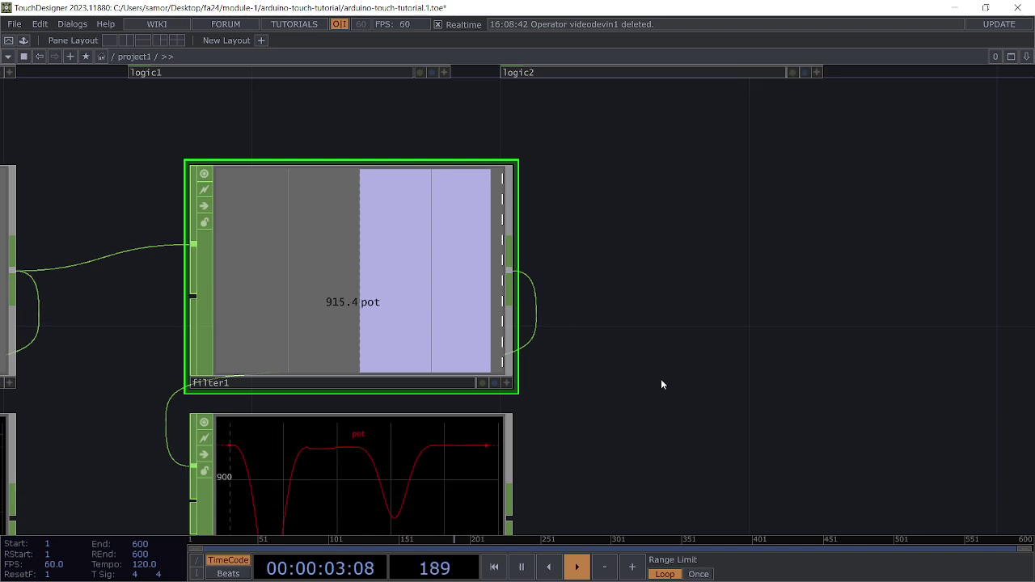
# Move filter1 and the trail2 CHOP below it farther away from select3 and trail1
pyautogui.moveTo(660, 381); pyautogui.dragTo(588, 414)
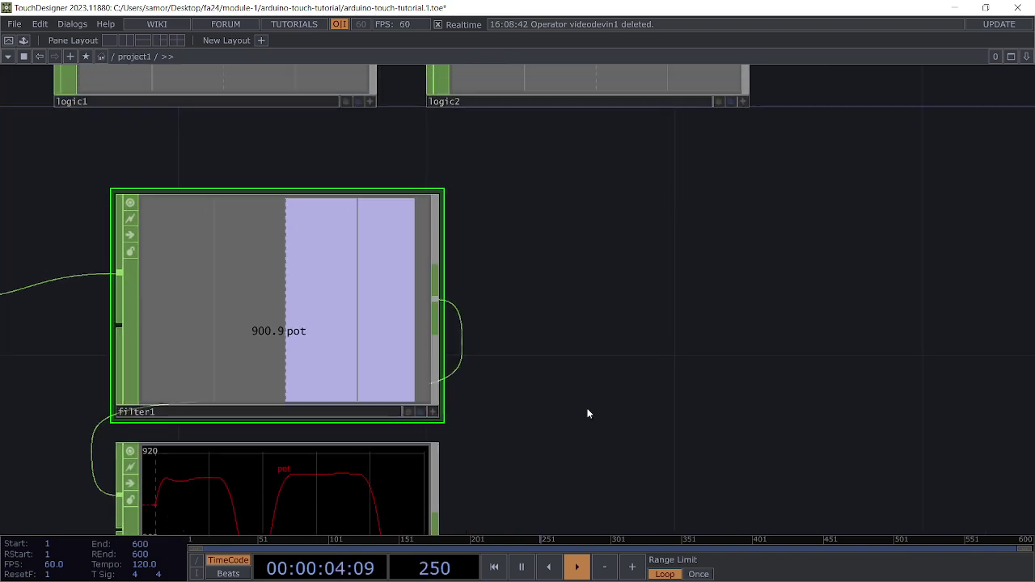
pyautogui.scroll(-3, 614, 377)
pyautogui.moveTo(672, 363); pyautogui.dragTo(633, 397)
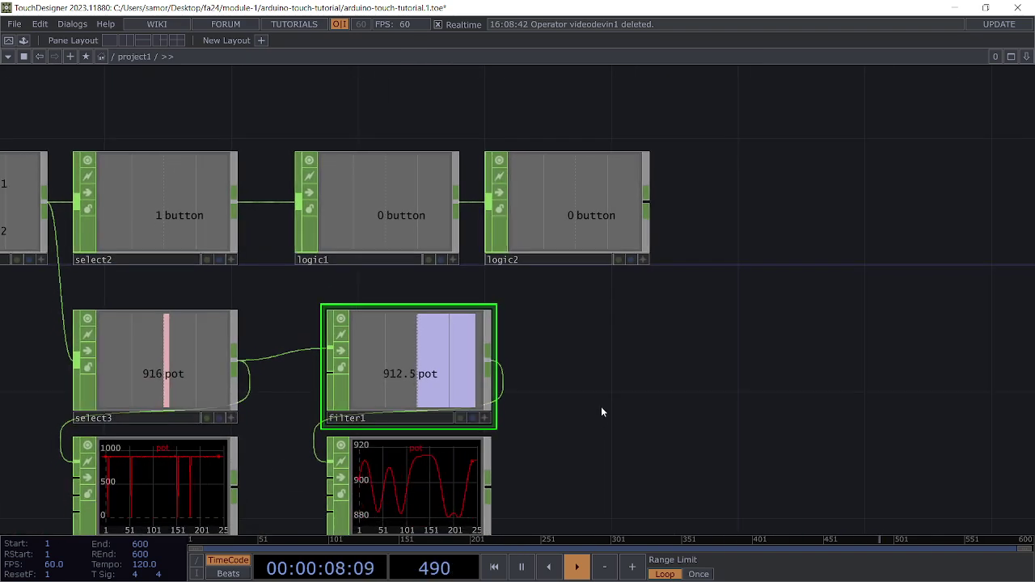
pyautogui.scroll(3, 532, 415)
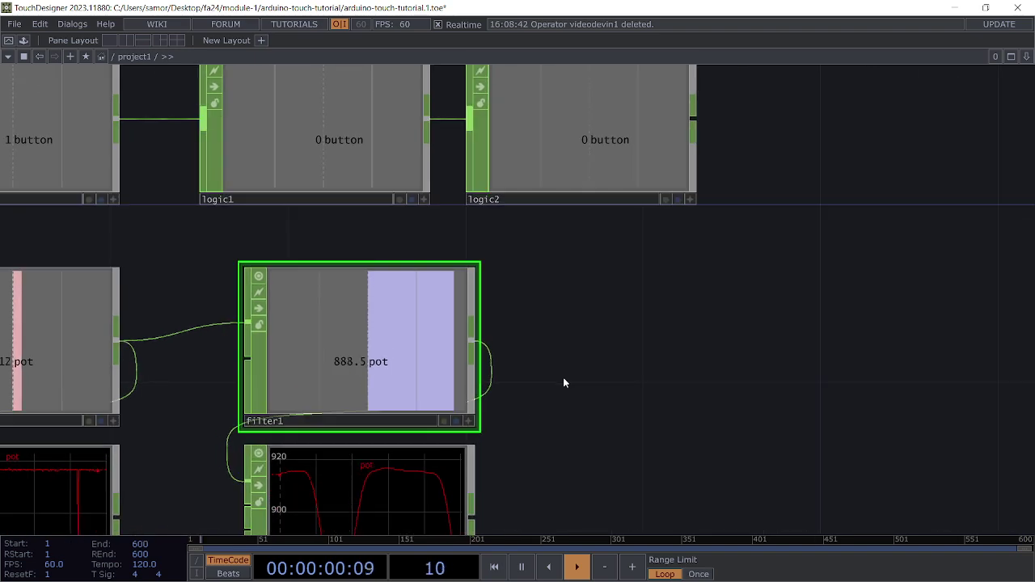
pyautogui.scroll(-4, 604, 363)
pyautogui.moveTo(405, 368); pyautogui.dragTo(532, 368)
pyautogui.moveTo(408, 469); pyautogui.dragTo(535, 469)
# Add a Null CHOP well beyond filter1 in the same row and connect filter1's output to it
pyautogui.moveTo(697, 406); pyautogui.dragTo(573, 370, button='middle')
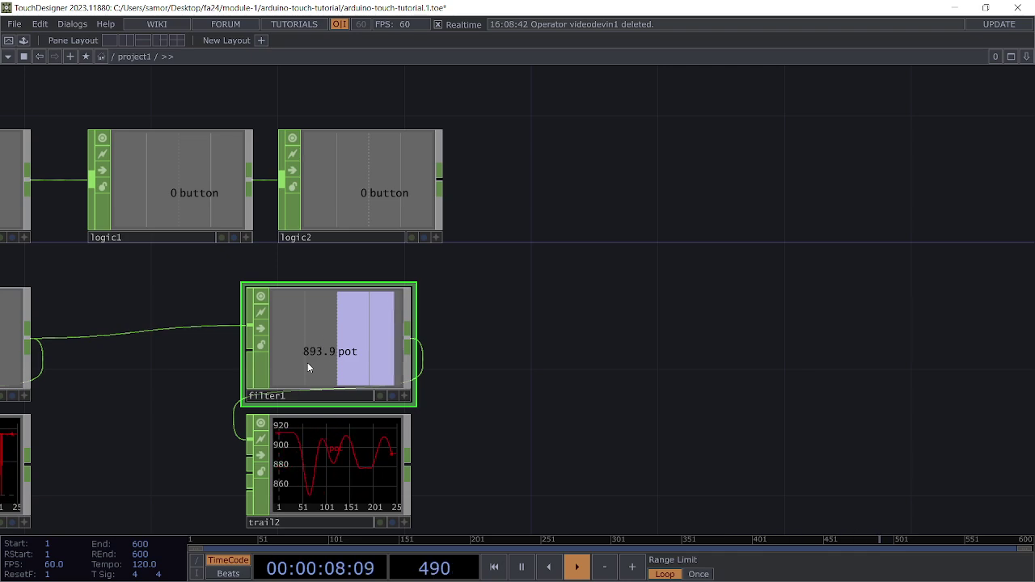
pyautogui.moveTo(760, 376); pyautogui.dragTo(720, 372)
pyautogui.press('Tab')
pyautogui.write('null')
pyautogui.press('Return')
pyautogui.click(729, 373)
pyautogui.moveTo(730, 354); pyautogui.dragTo(729, 322)
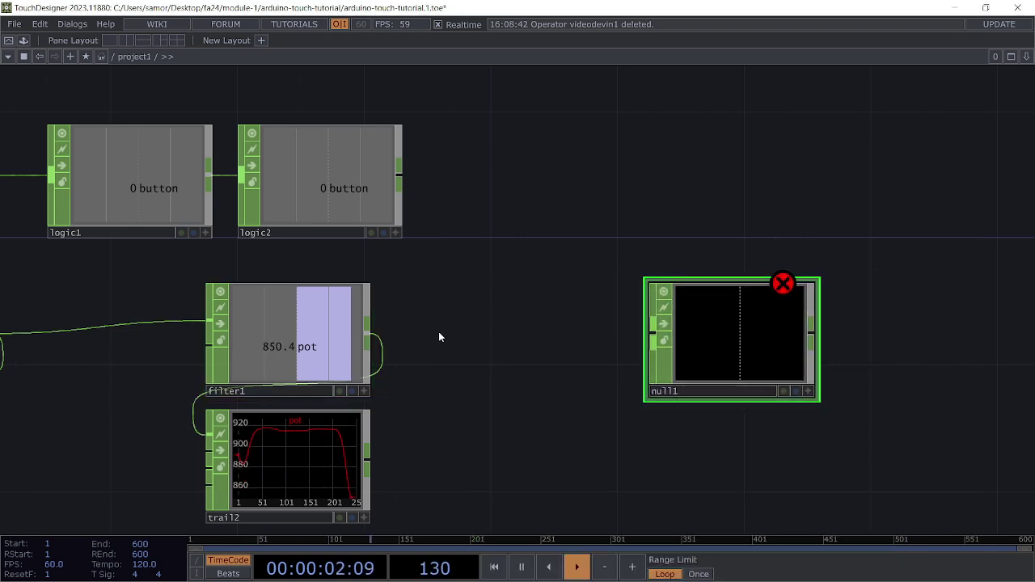
pyautogui.moveTo(368, 333); pyautogui.dragTo(653, 333)
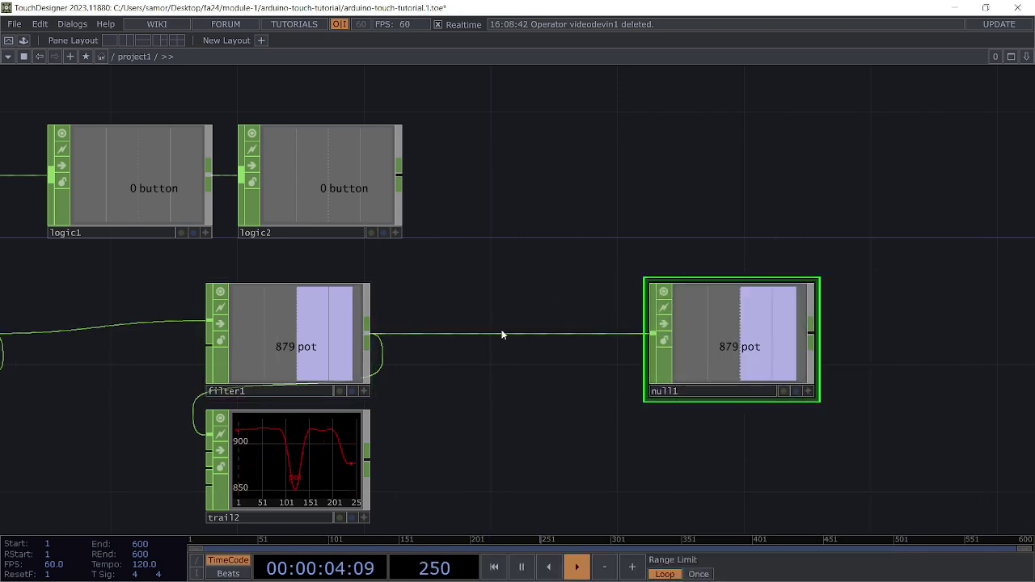
pyautogui.moveTo(721, 344); pyautogui.dragTo(753, 345)
# Add a Null CHOP fed by logic2's output and place it directly above null1
pyautogui.moveTo(511, 169); pyautogui.dragTo(522, 195)
pyautogui.moveTo(633, 445); pyautogui.dragTo(556, 441)
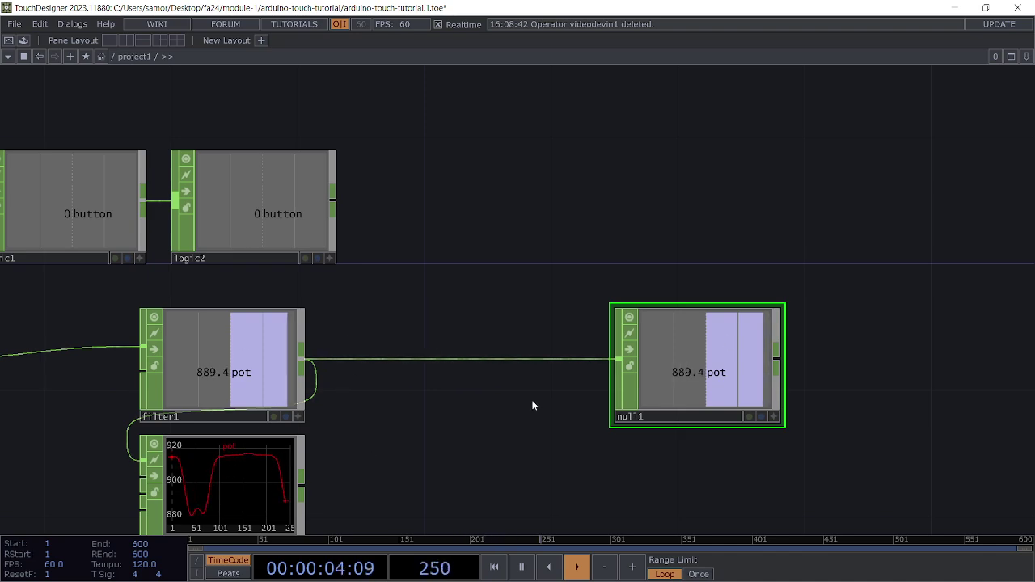
pyautogui.moveTo(512, 345); pyautogui.dragTo(508, 368)
pyautogui.rightClick(330, 228)
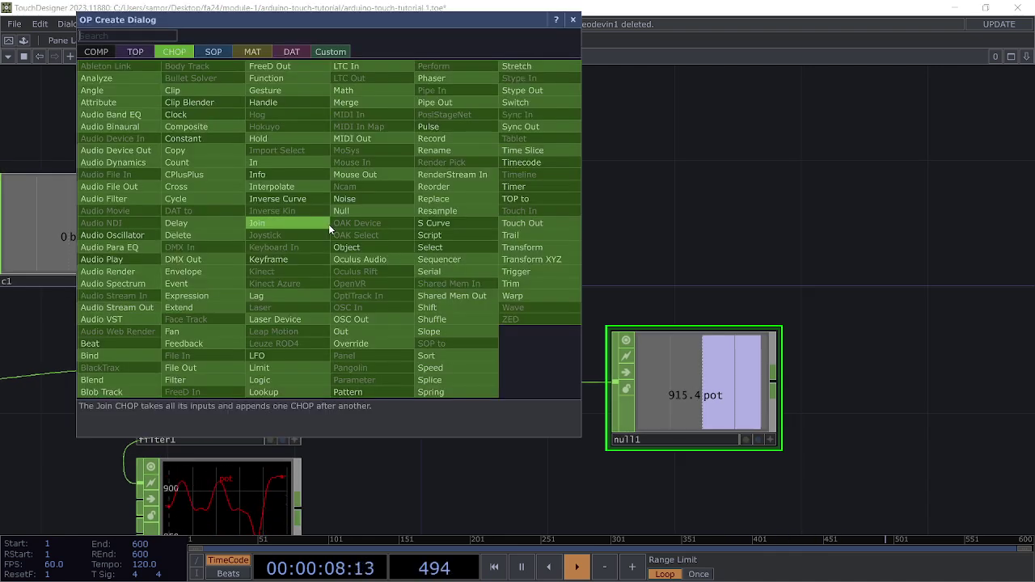
pyautogui.write('null')
pyautogui.press('Return')
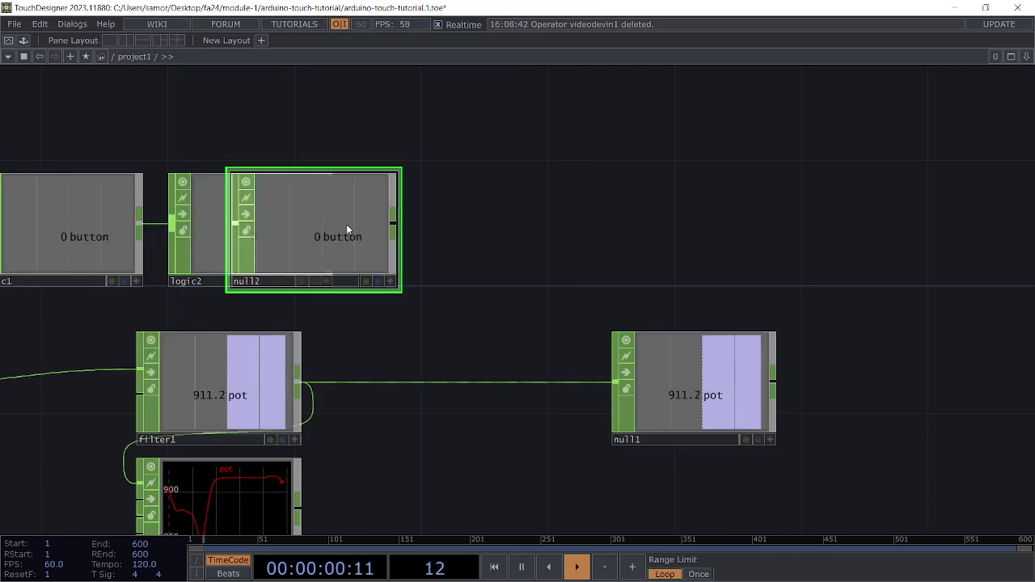
pyautogui.click(688, 234)
pyautogui.rightClick(442, 225)
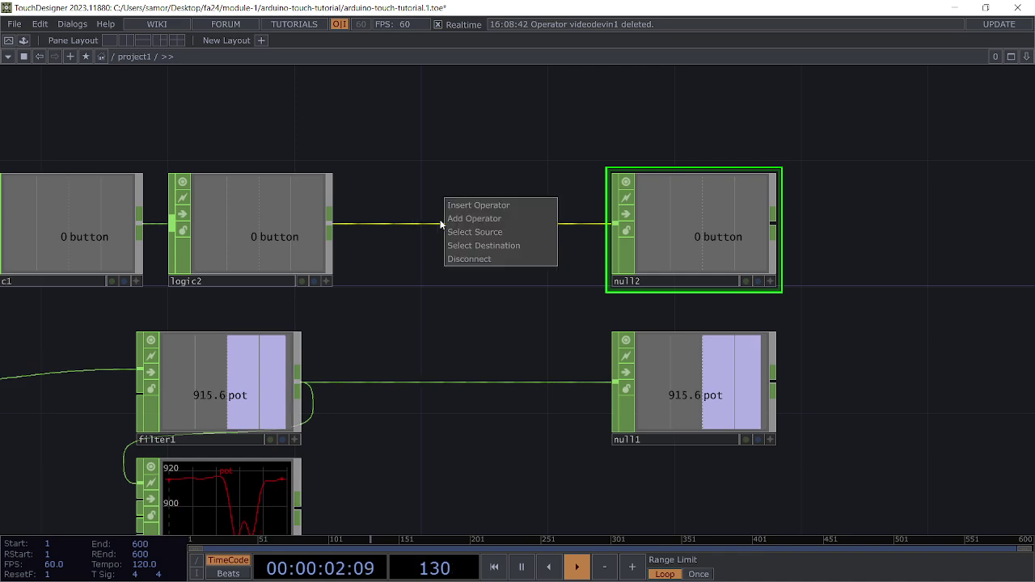
pyautogui.click(399, 171)
# Save the project with the whole button and pot network in place
pyautogui.scroll(-5, 614, 310)
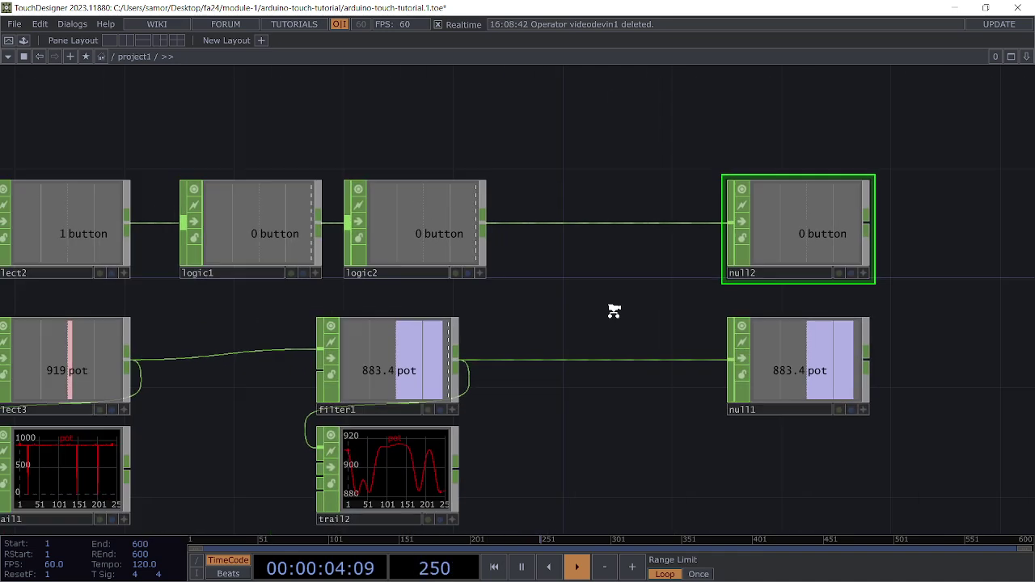
pyautogui.moveTo(601, 323); pyautogui.dragTo(620, 319)
pyautogui.hotkey('ctrl', 's')
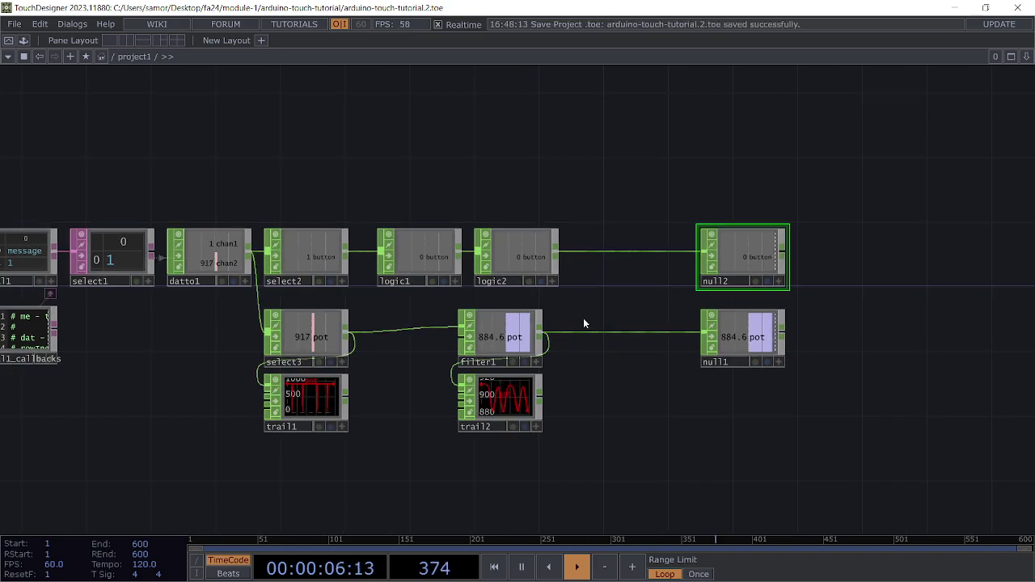